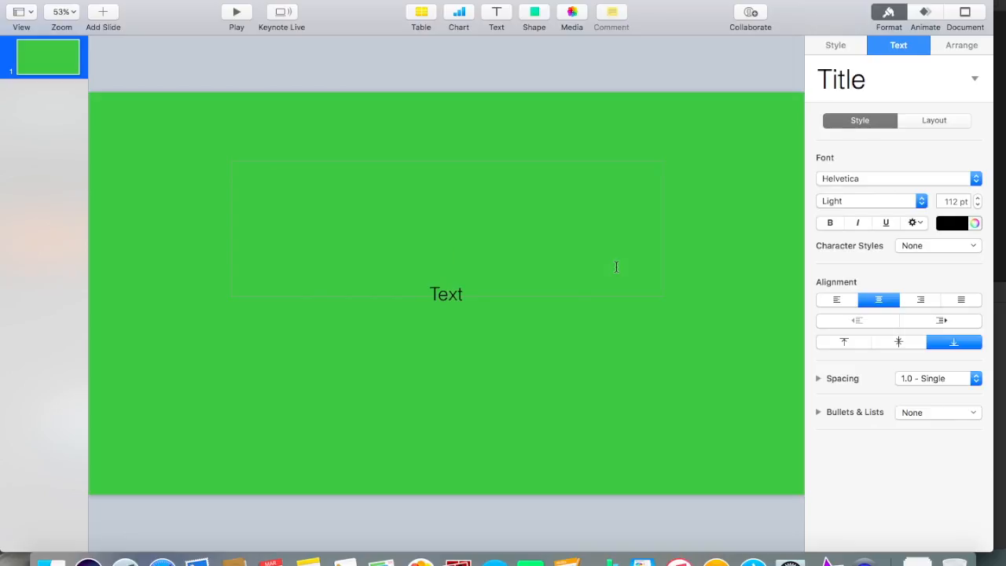
Enter AURIGA CORNER as the title and try the Caption Red and Title paragraph styles on the extra text box.
type("AUR")
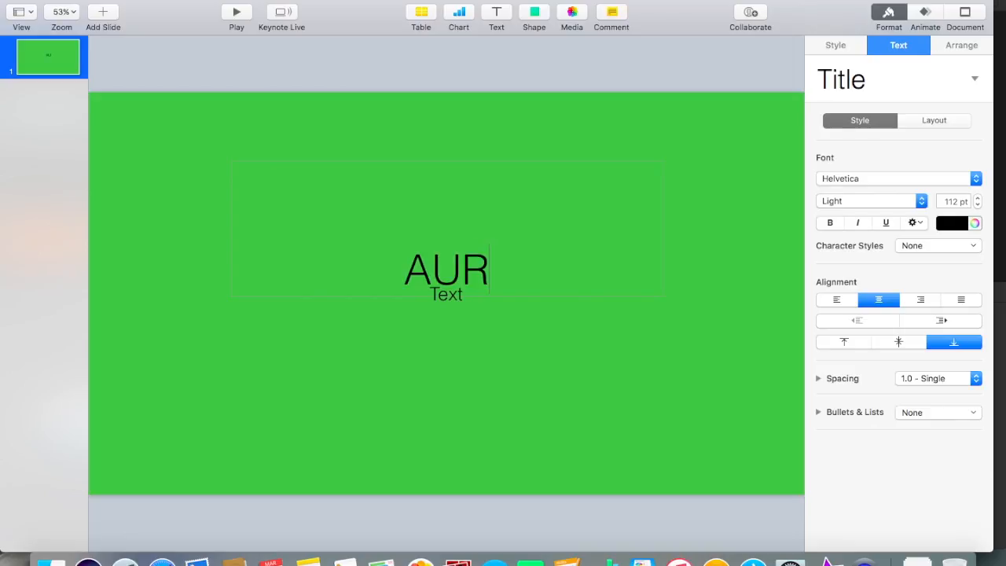
type("IGA CORNER")
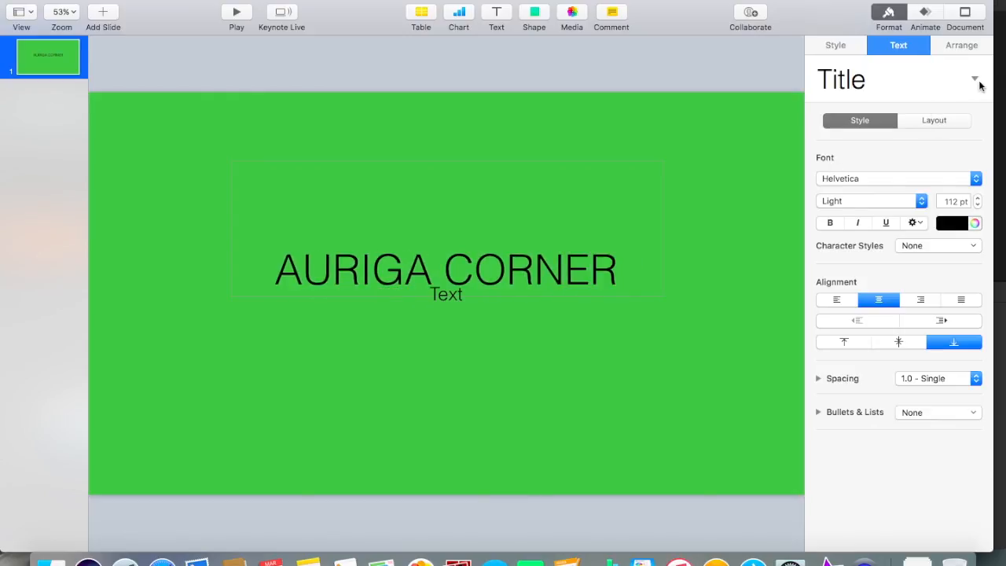
left_click(463, 296)
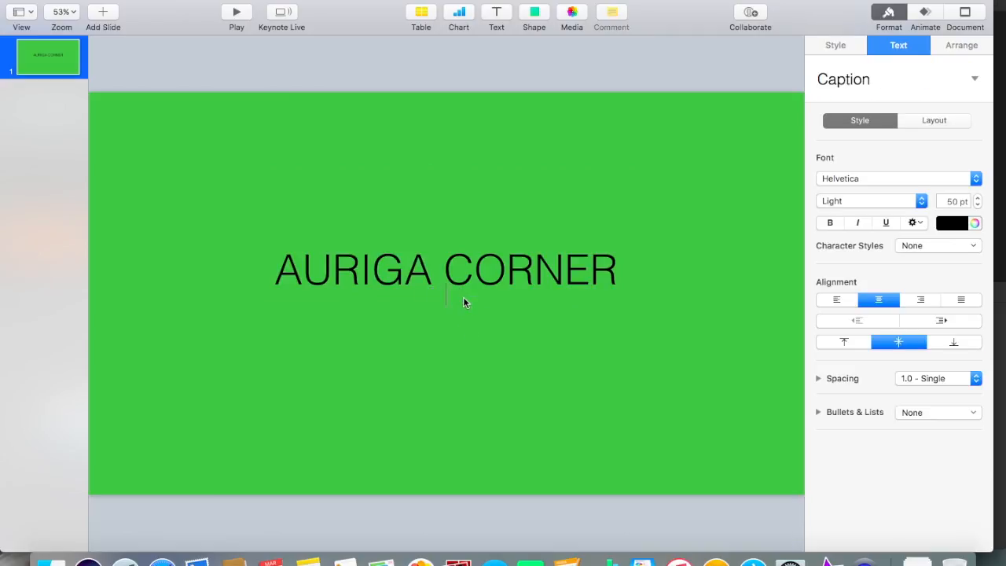
left_click(973, 84)
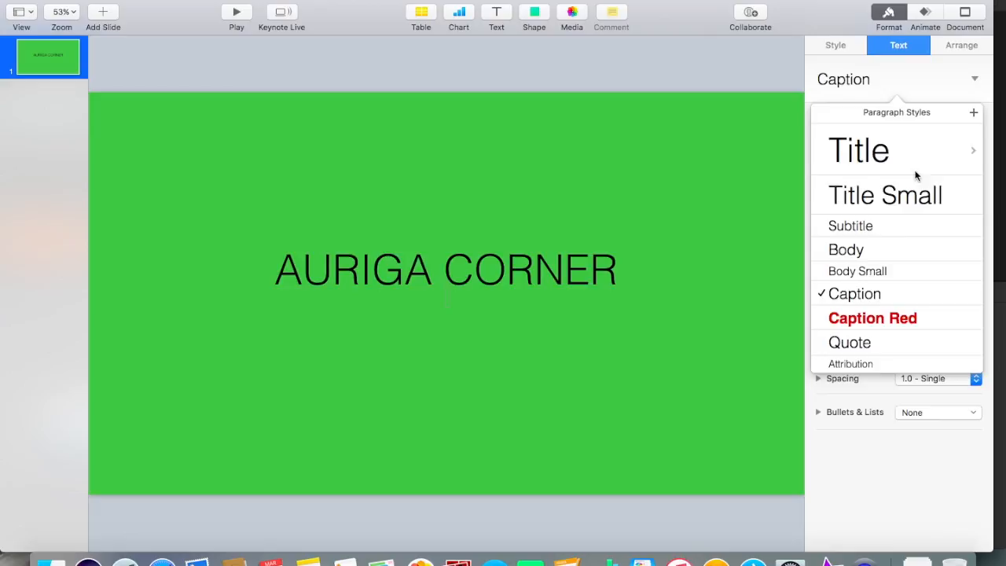
left_click(880, 318)
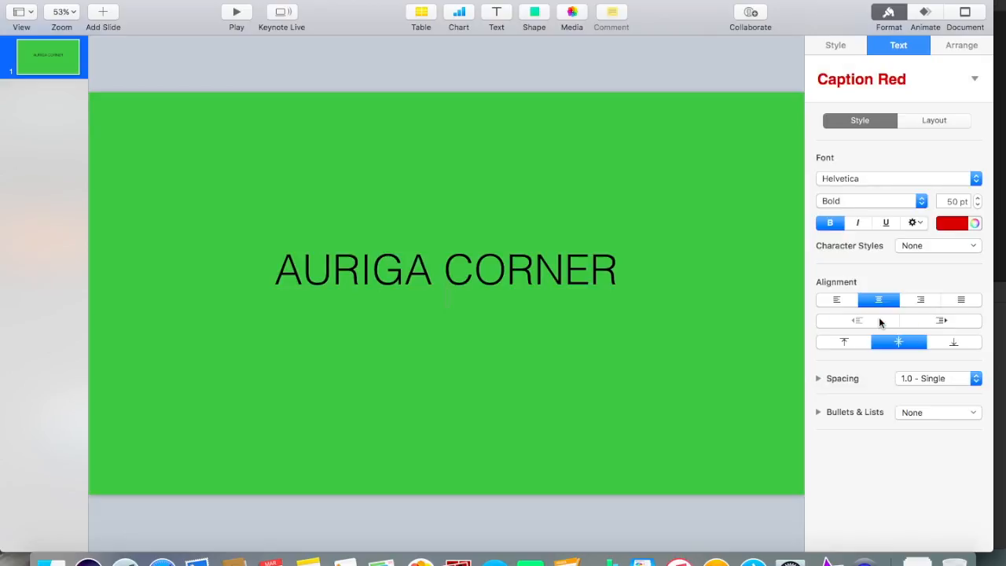
left_click(977, 80)
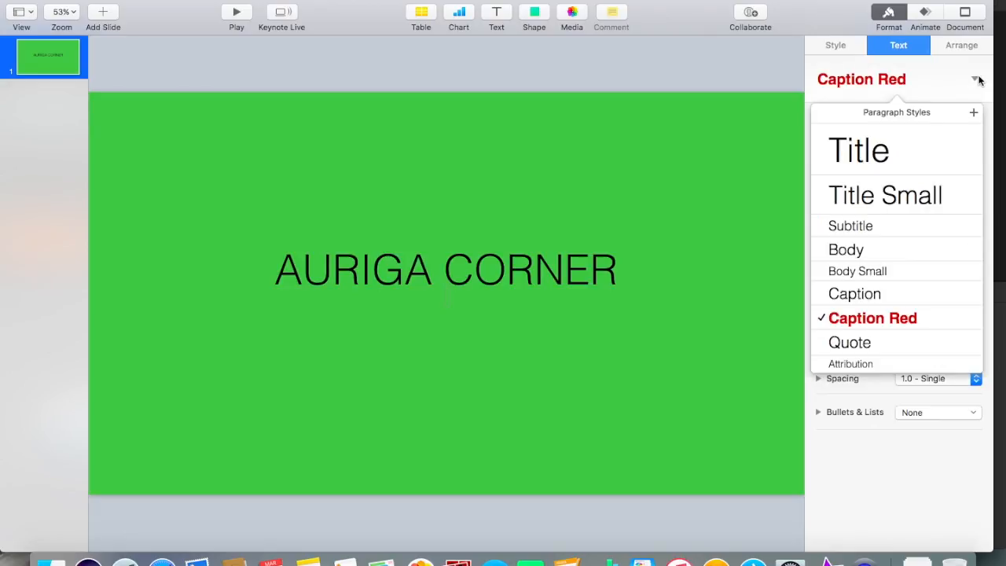
left_click(874, 154)
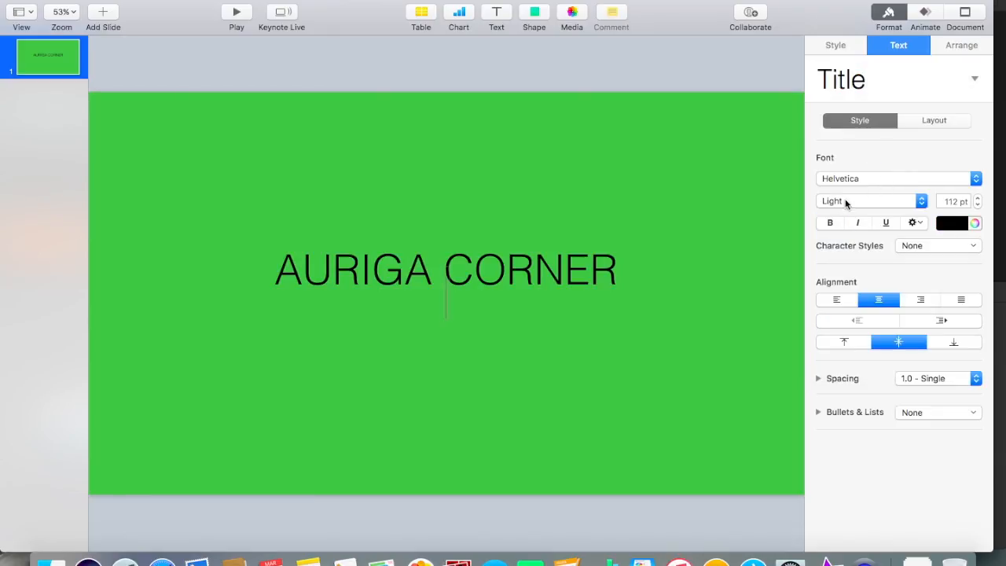
triple_click(618, 268)
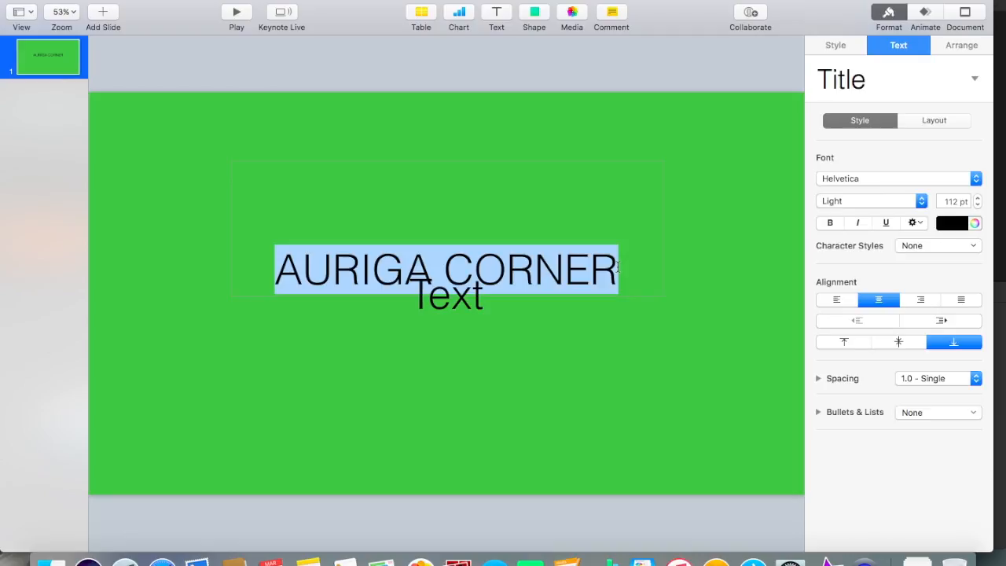
Undo the paragraph style changes, the title text and the extra text box.
key("super+z")
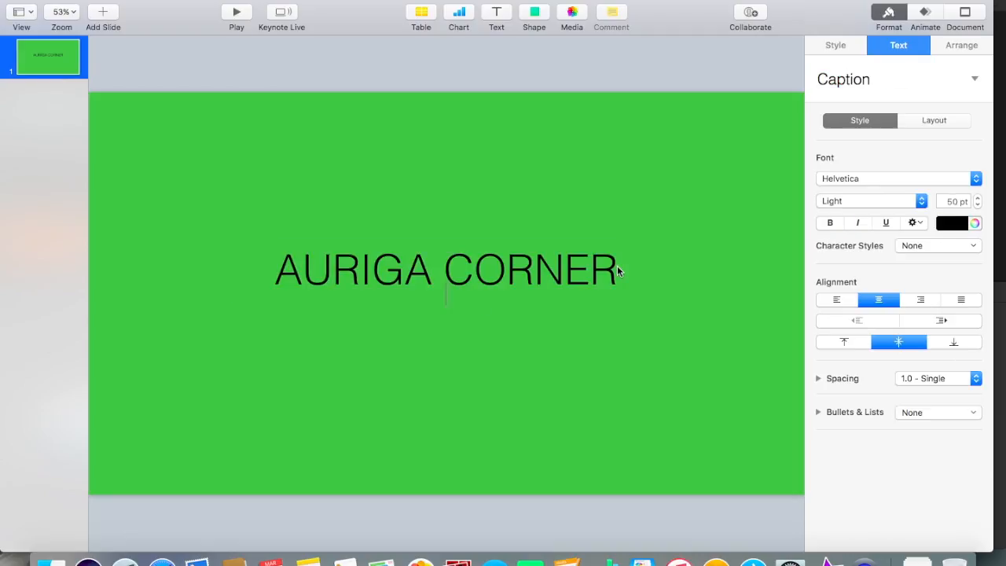
key("super+z")
key("super+z")
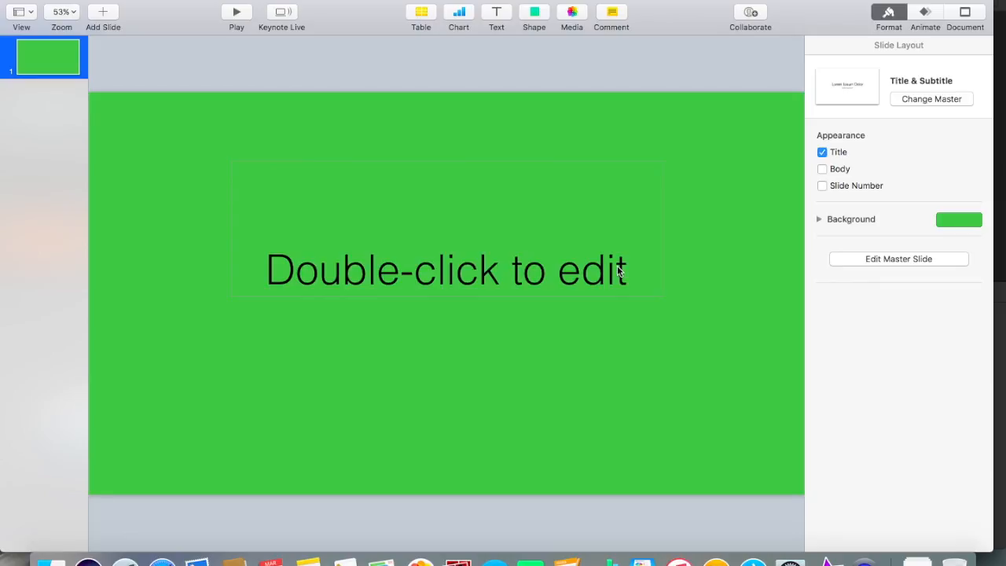
Enter AURIGA CORNER in capitals in the slide's title placeholder.
double_click(648, 267)
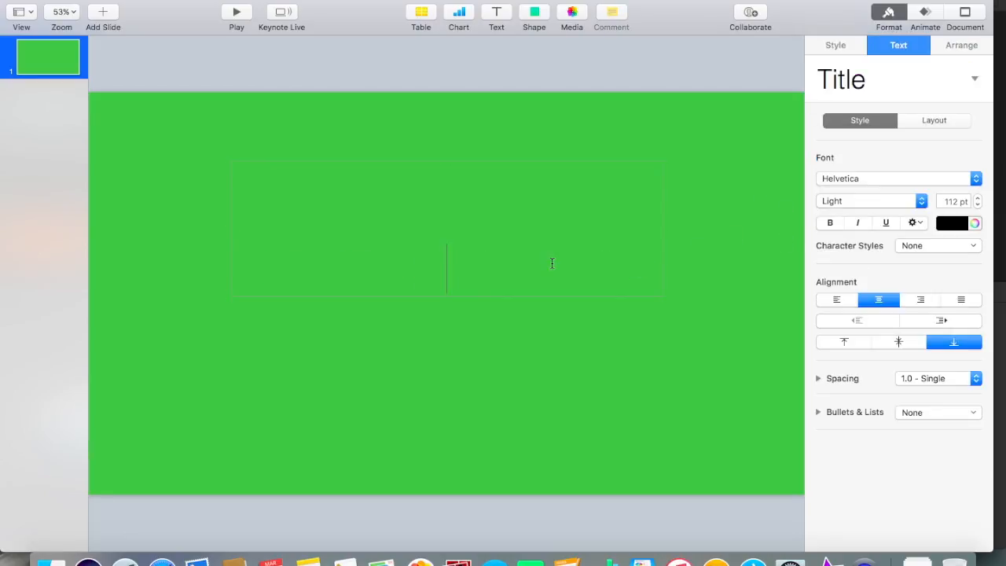
type("auri")
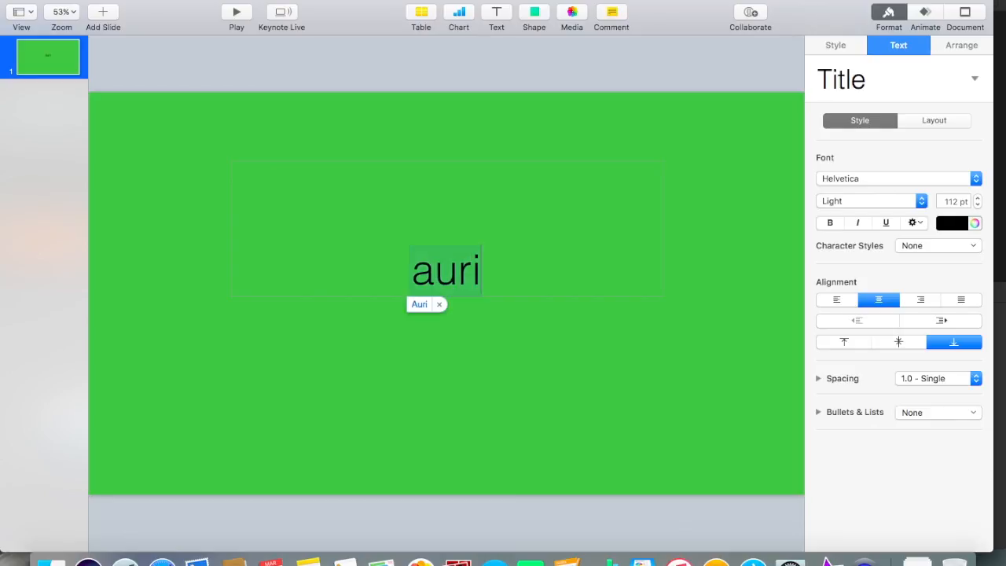
key("BackSpace")
key("BackSpace")
key("BackSpace")
key("BackSpace")
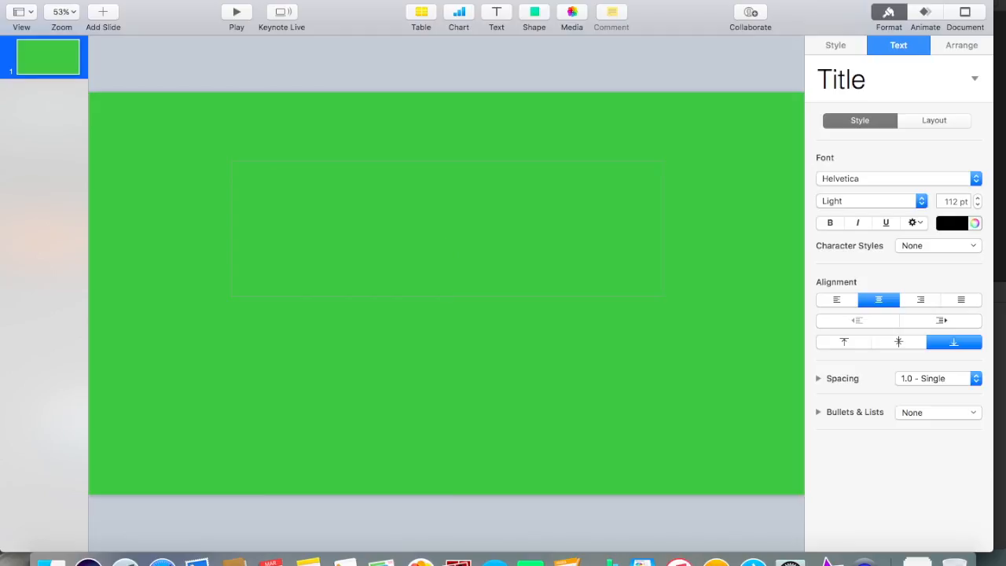
type("AURIGA ")
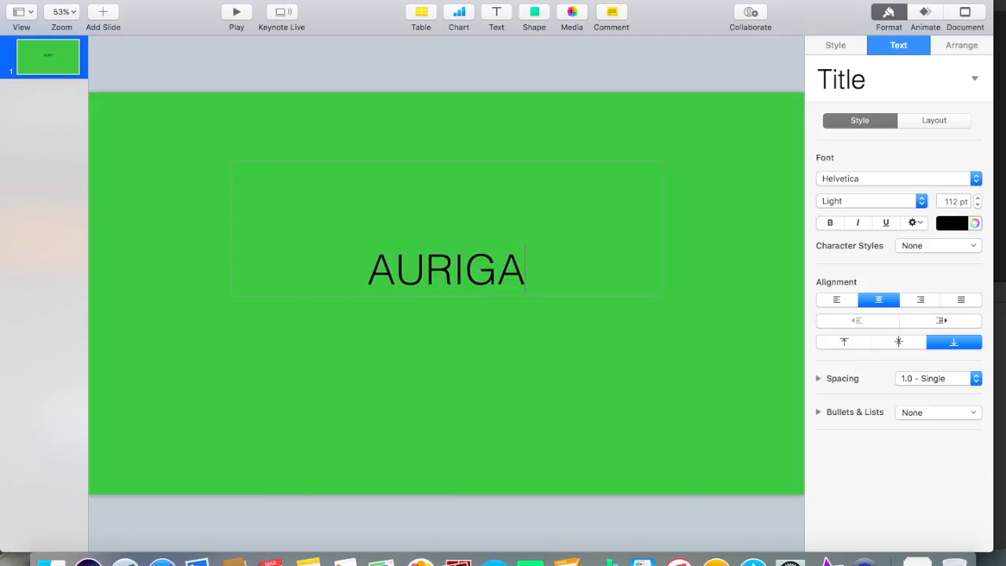
type("CORNER")
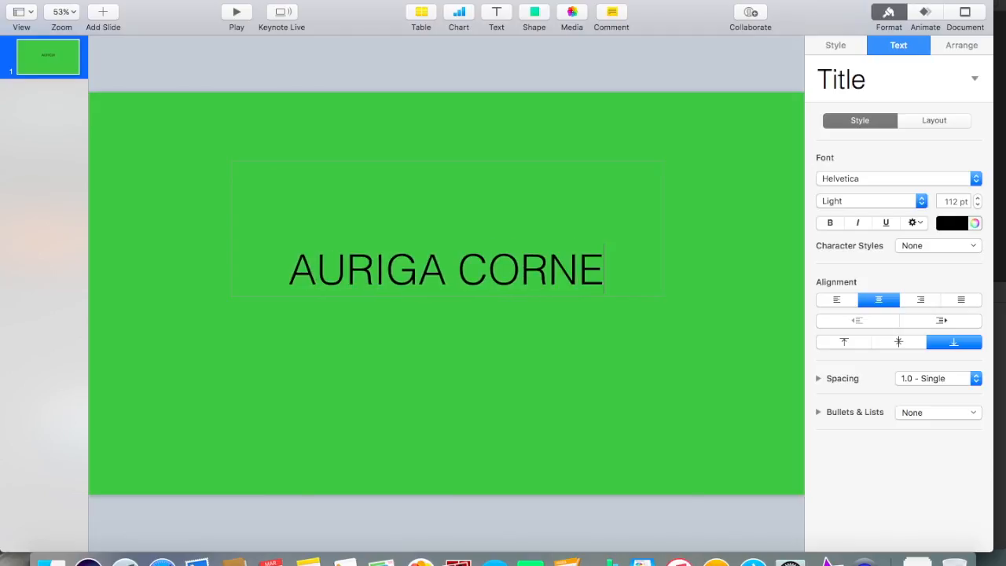
Make the whole AURIGA CORNER title text bold.
triple_click(620, 269)
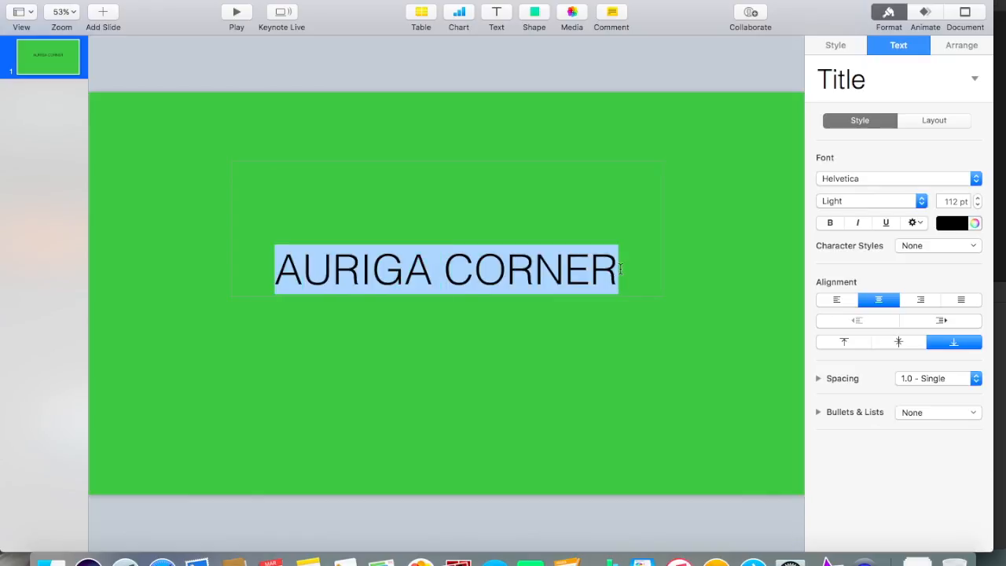
left_click(829, 223)
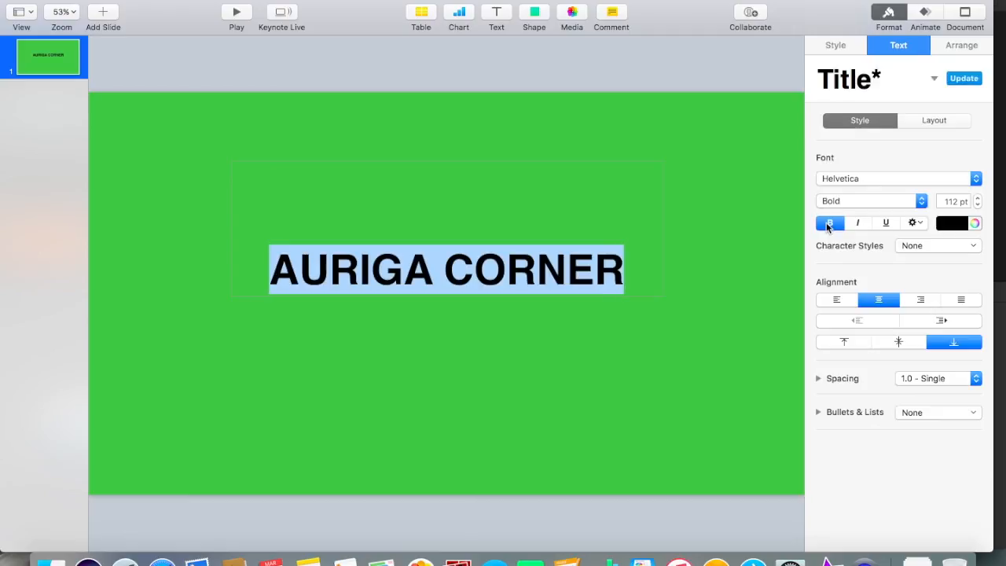
Set the title's font to American Typewriter.
left_click(977, 180)
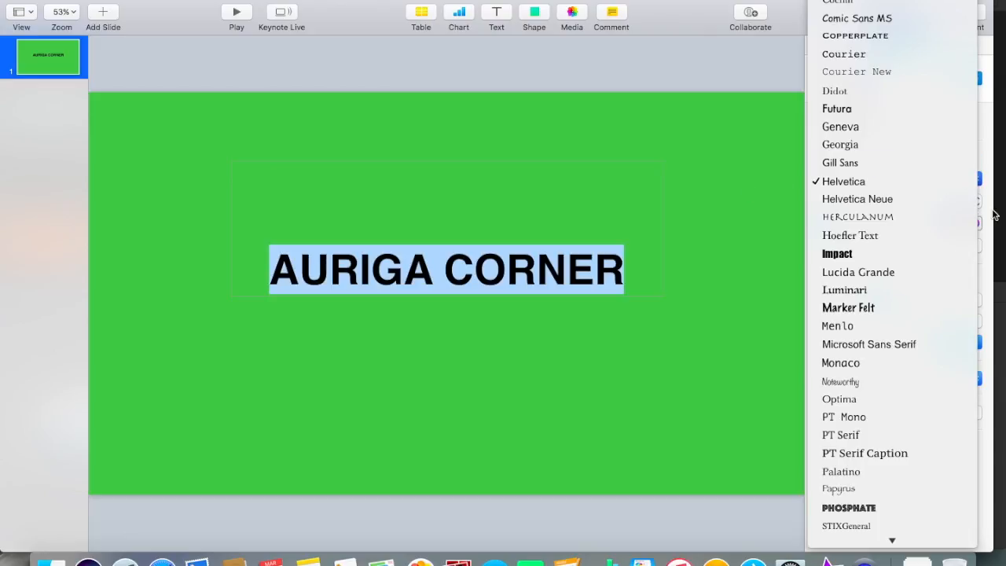
scroll(911, 216, "down", 5)
scroll(911, 216, "up", 3)
scroll(912, 216, "up", 5)
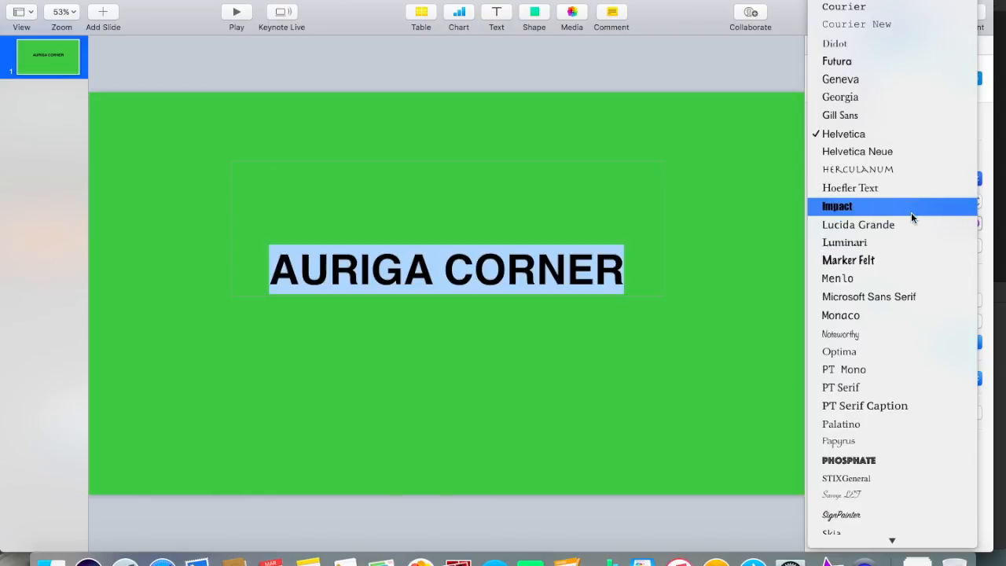
left_click(911, 217)
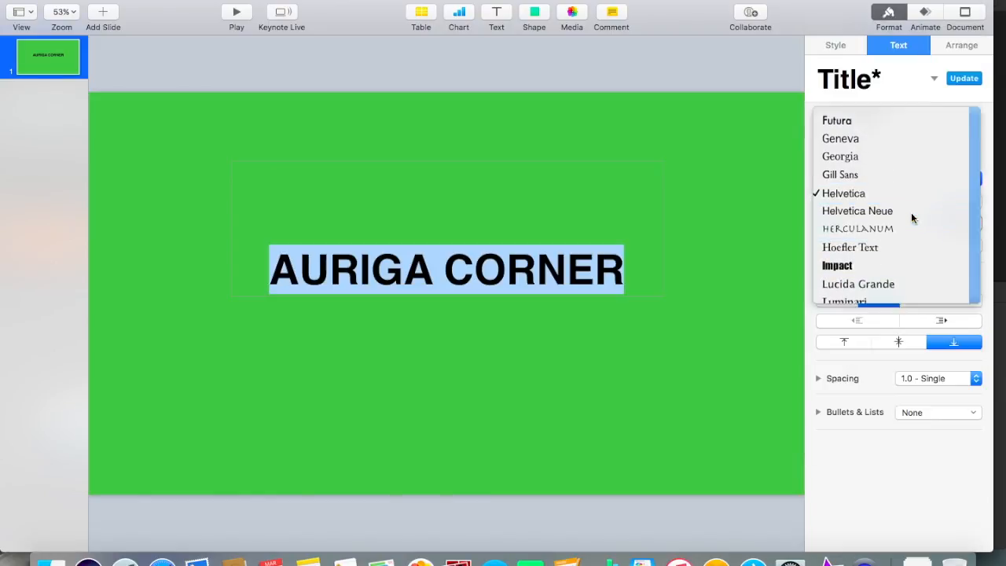
left_click(948, 181)
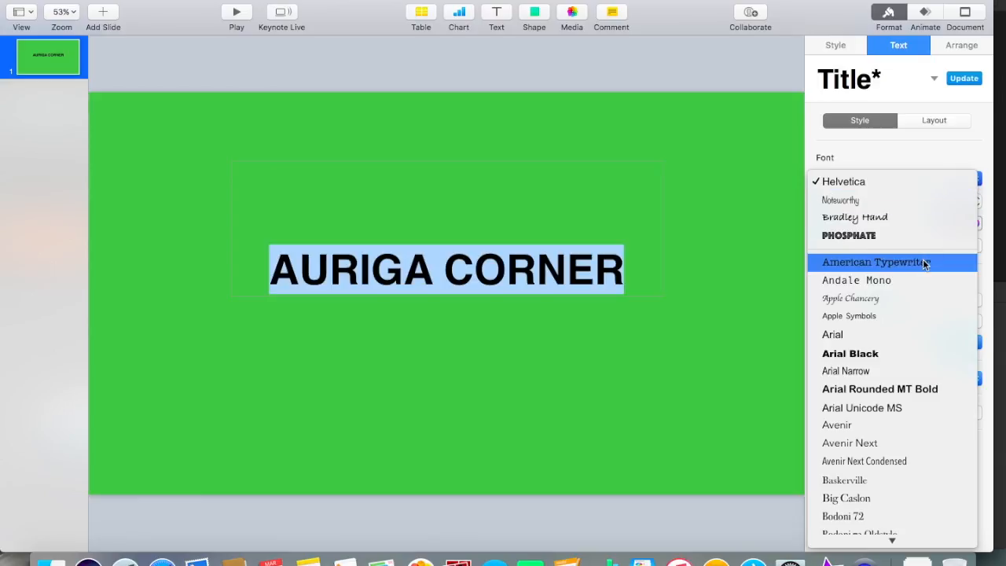
key("t")
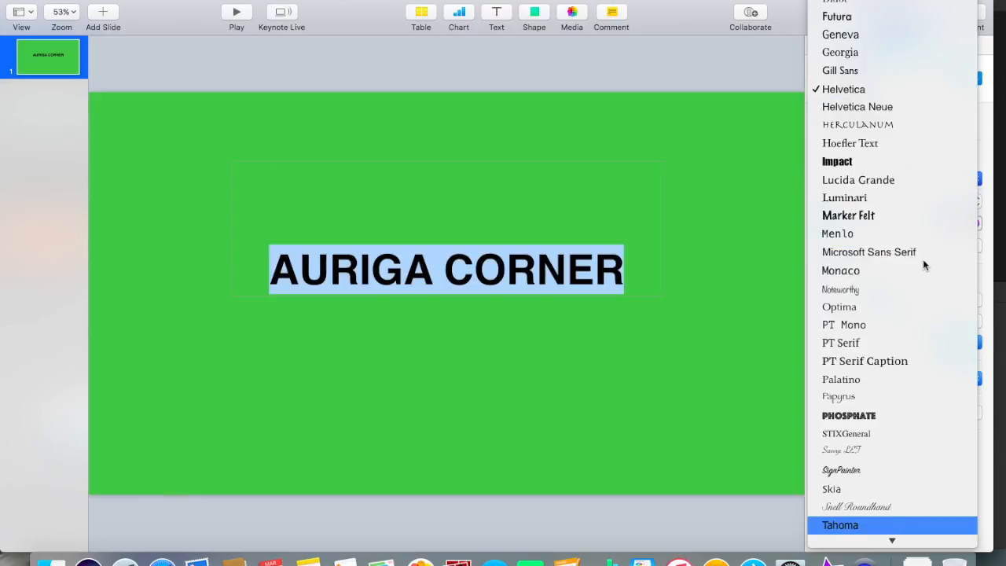
key("Down")
key("Down")
key("Down")
key("Down")
key("Down")
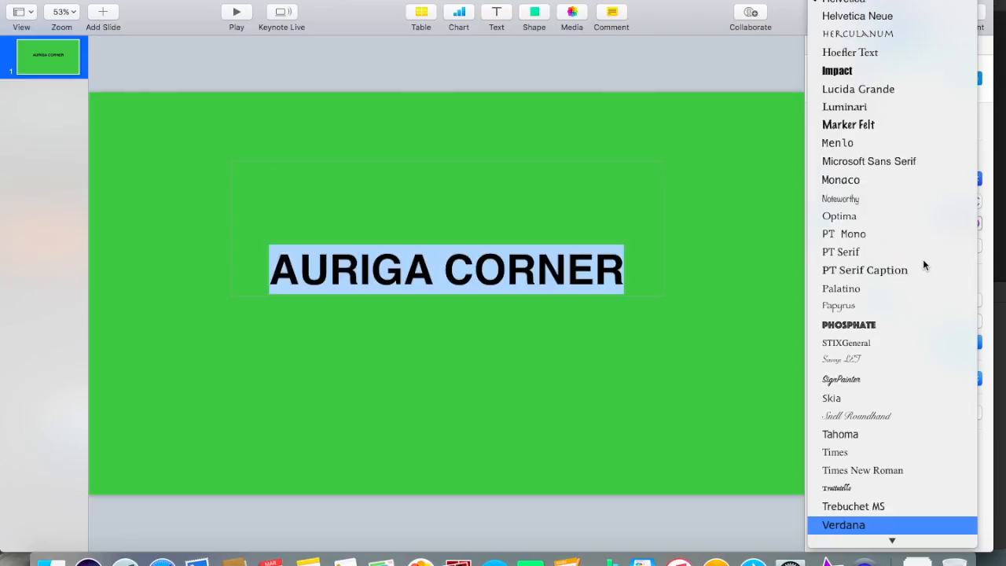
key("Down")
key("Up")
key("Up")
key("Up")
key("Up")
key("Up")
key("Up")
key("Up")
key("Up")
key("Up")
key("Up")
key("Up")
key("Up")
key("Up")
key("Up")
key("Up")
key("Up")
key("Up")
key("Up")
key("Up")
key("Up")
key("Up")
key("Up")
key("Up")
key("Up")
key("Up")
key("Up")
key("Up")
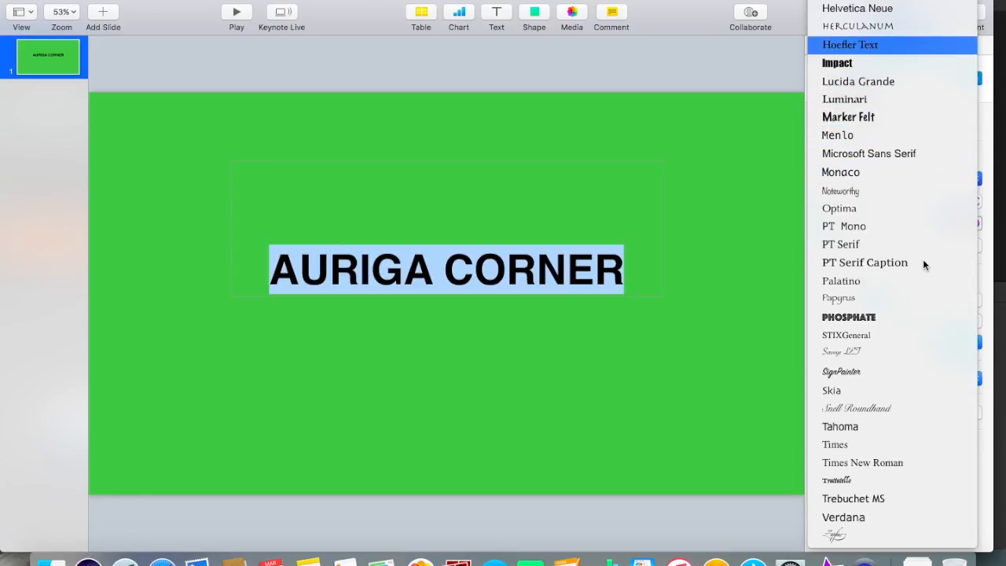
key("Up")
key("Up")
key("Up")
key("Up")
key("Up")
key("Up")
key("Up")
key("Up")
key("Up")
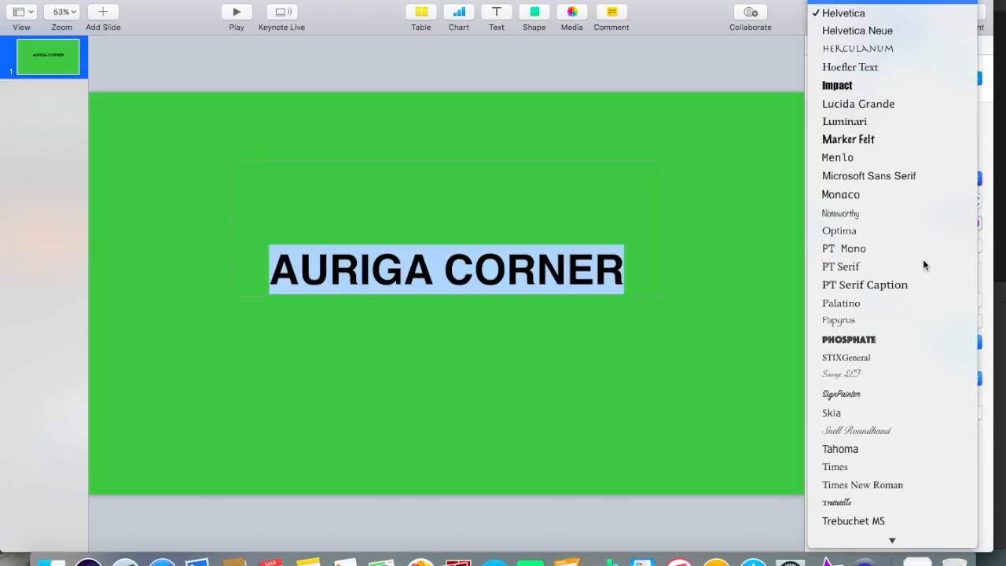
key("Up")
key("Up")
key("Up")
key("Up")
key("Up")
key("Up")
key("Up")
key("Up")
key("Up")
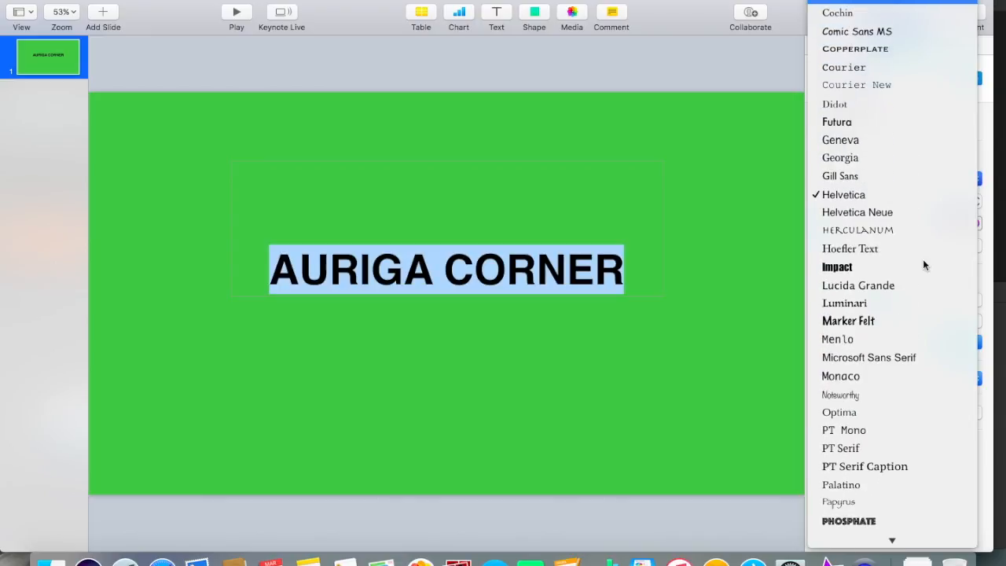
key("Up")
key("Up")
key("Up")
key("Up")
key("Up")
key("Up")
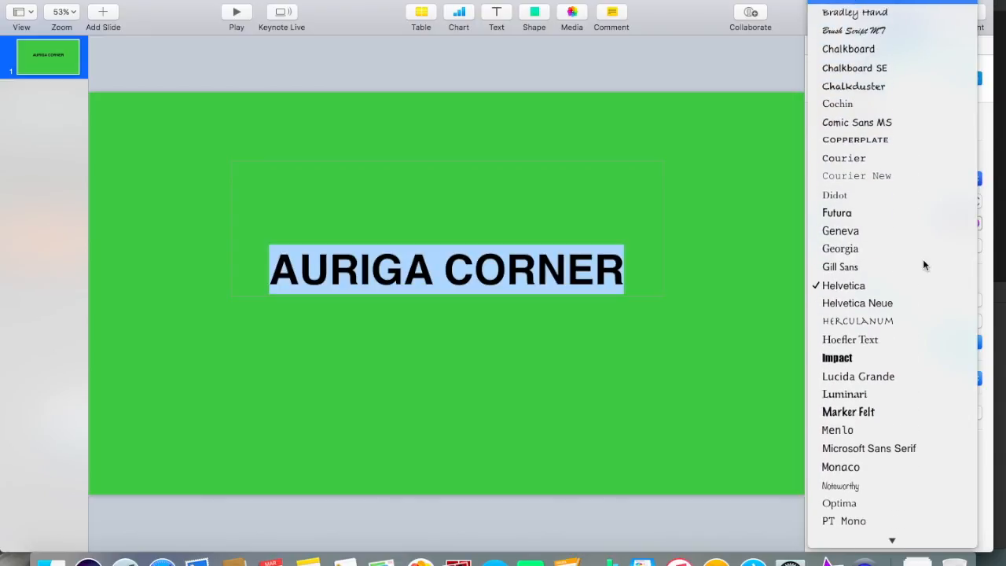
key("Up")
key("Up")
key("Up")
key("Up")
key("Up")
key("Up")
key("Up")
key("Up")
key("Up")
key("Up")
key("Up")
key("Up")
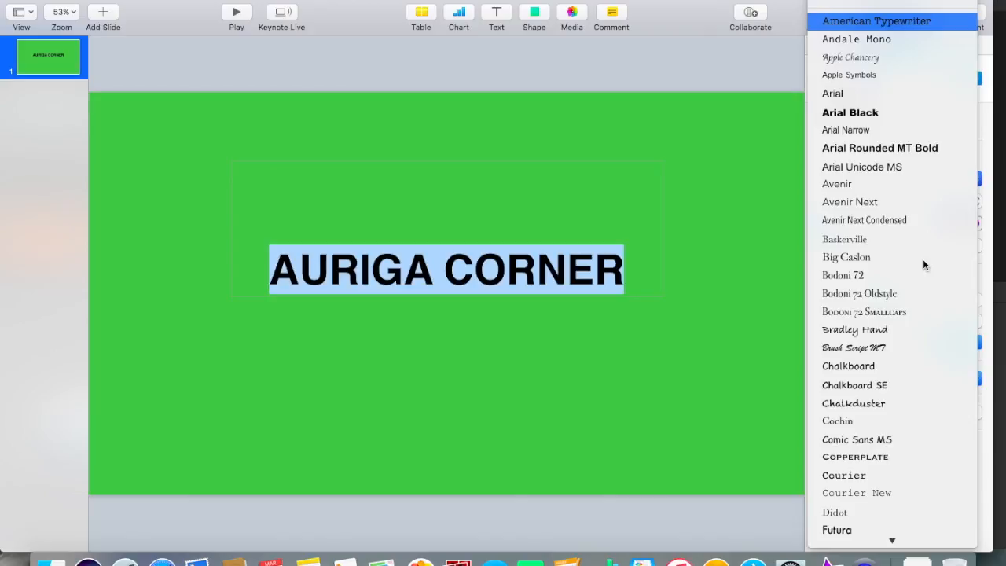
key("Return")
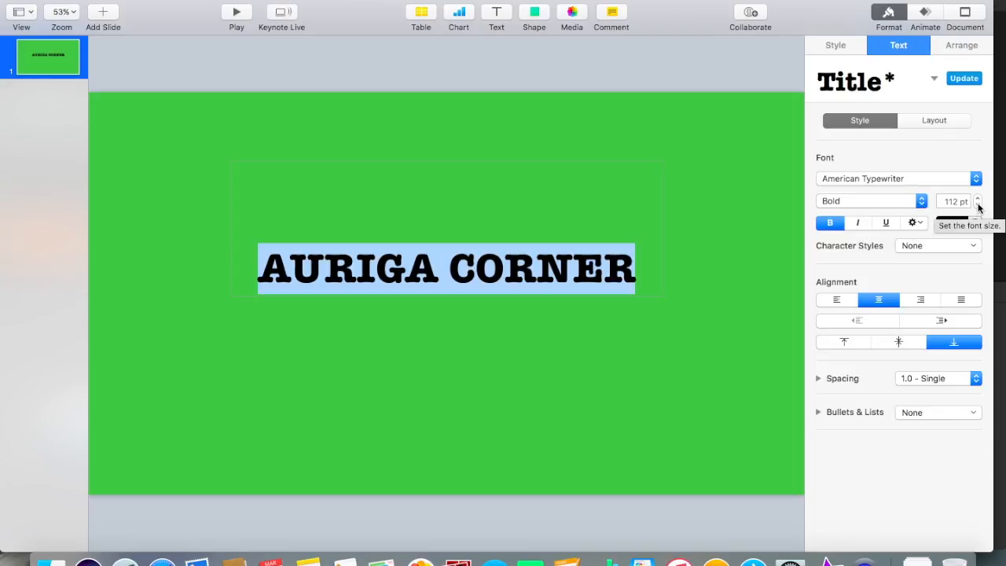
Set the title's font size to 116 pt.
left_click(979, 206)
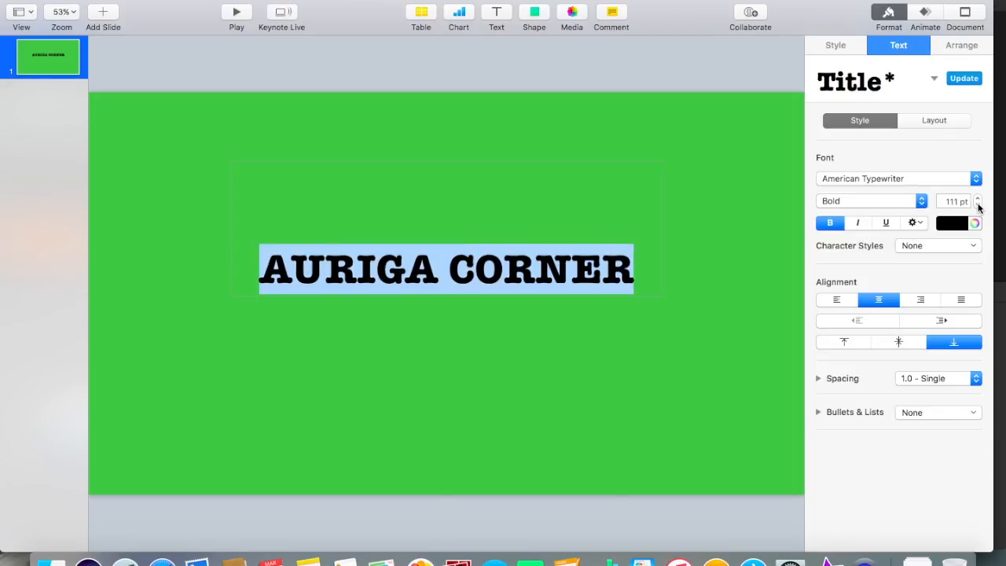
left_click(979, 199)
left_click(979, 198)
left_click(979, 199)
left_click(979, 199)
left_click(979, 199)
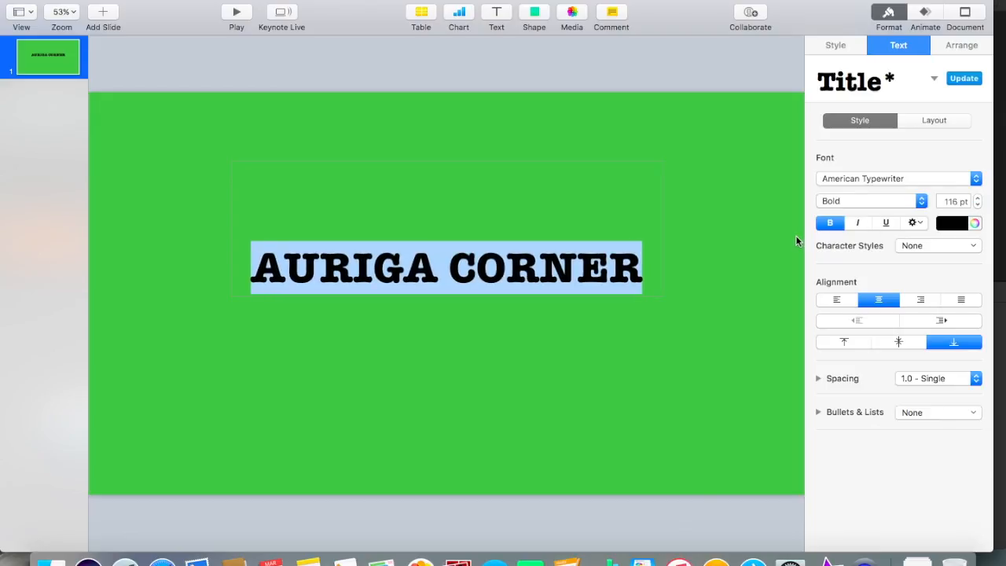
left_click(930, 123)
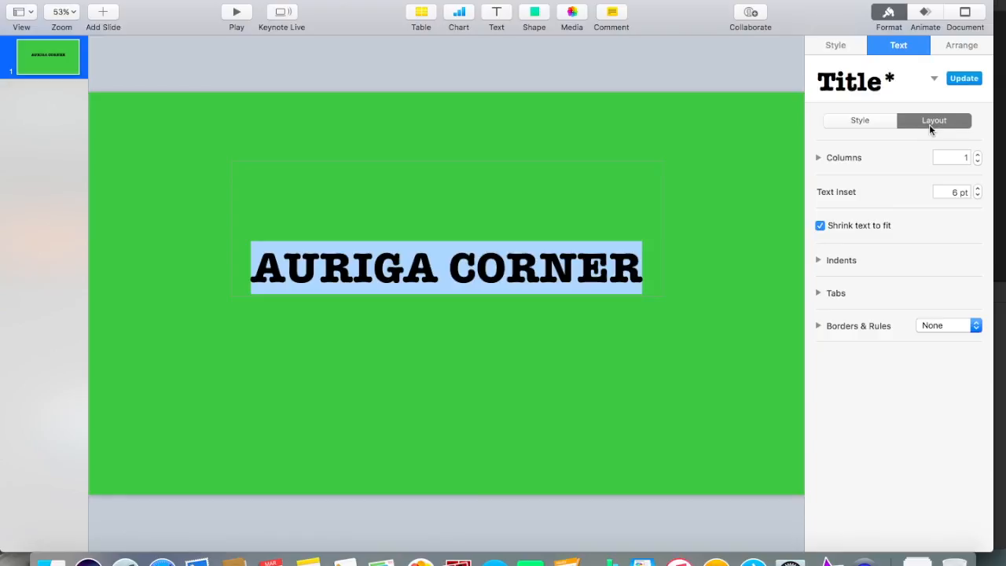
left_click(880, 124)
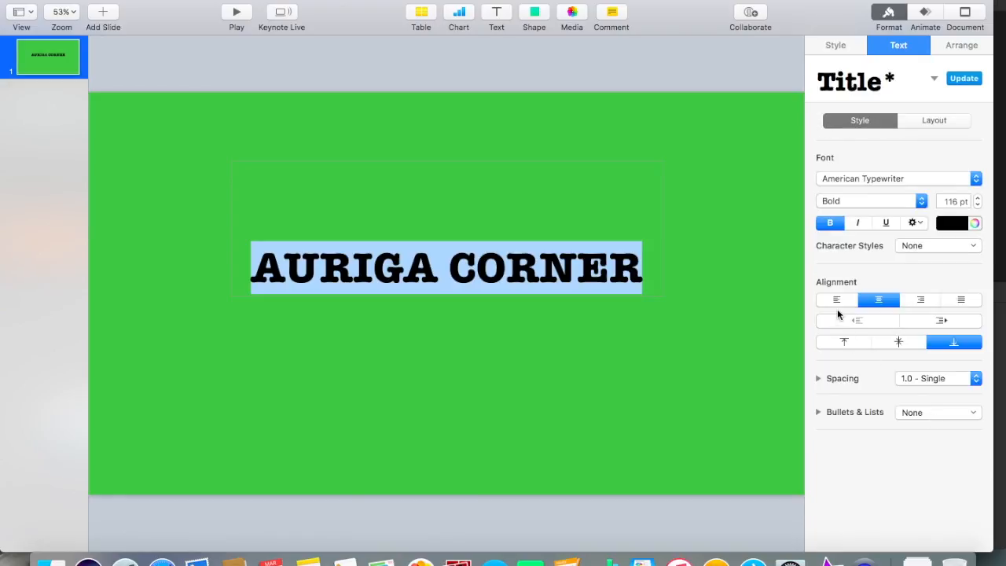
left_click(950, 51)
left_click(913, 48)
left_click(850, 49)
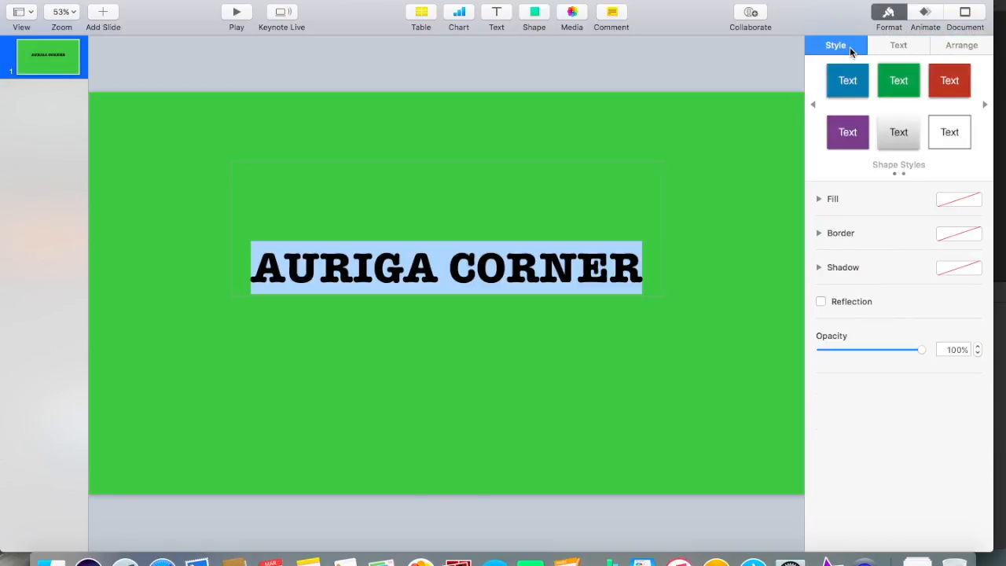
left_click(898, 47)
Add the Typewriter build-in effect to the AURIGA CORNER title.
left_click(926, 16)
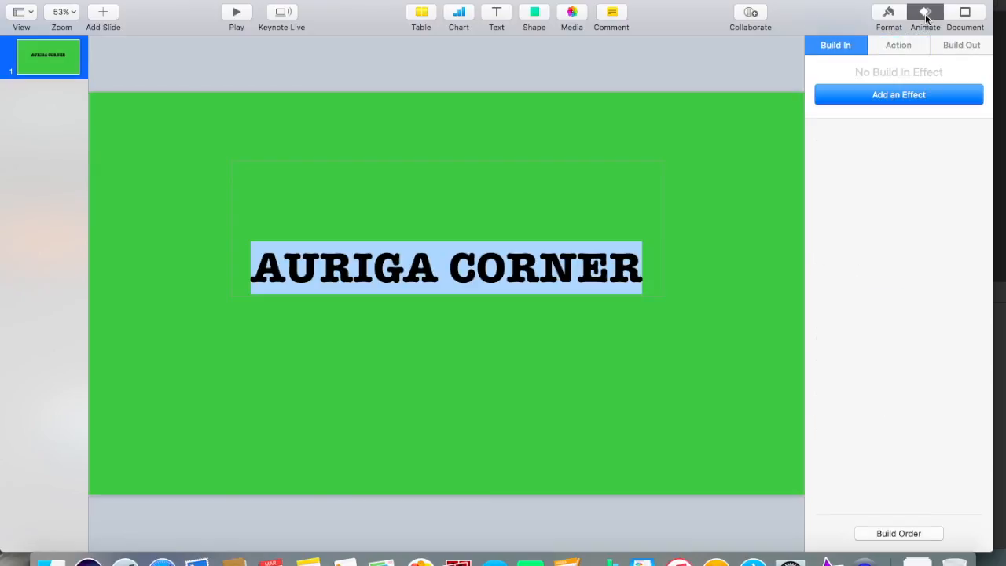
left_click(911, 93)
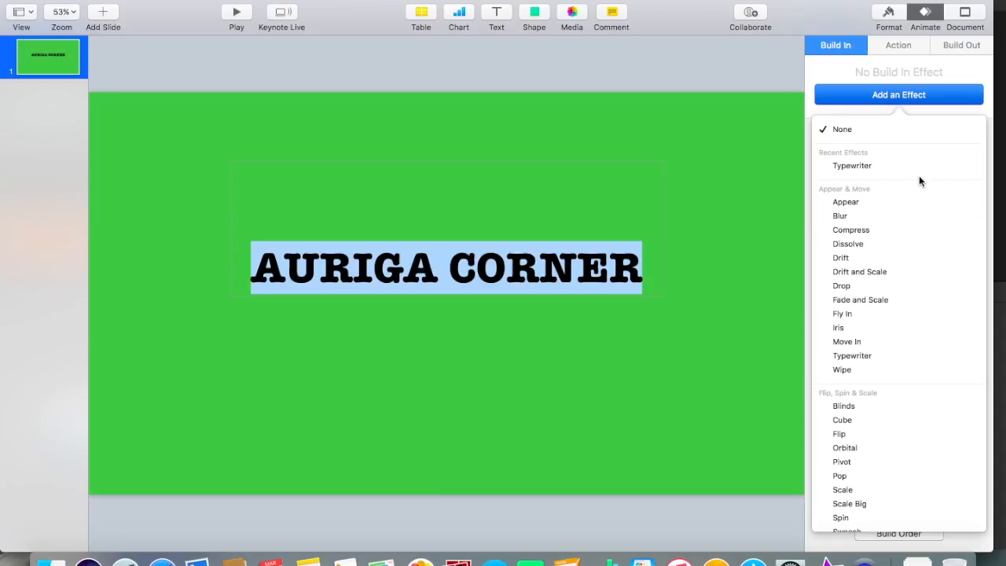
left_click(880, 166)
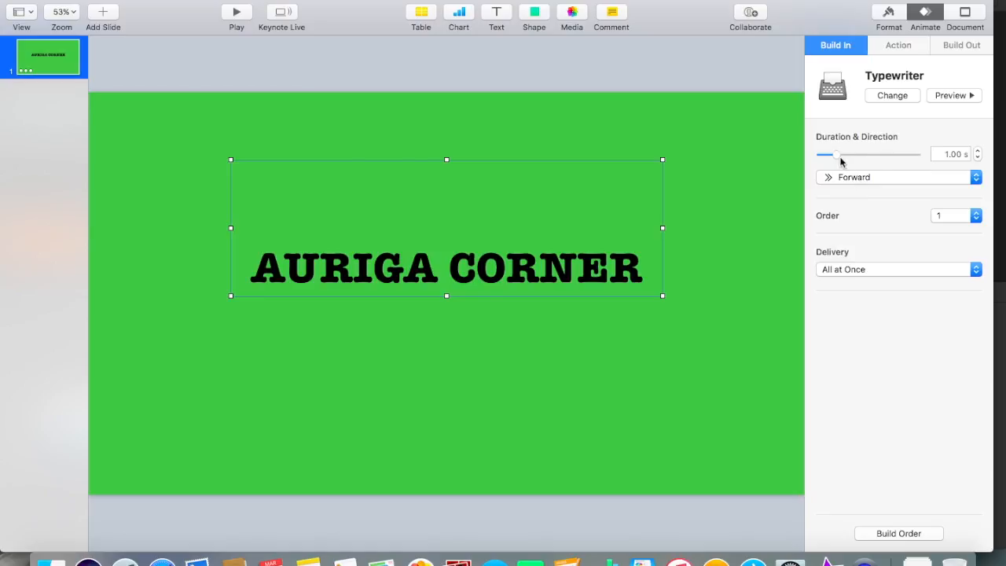
Shorten the Typewriter effect's duration to 0.60 s and preview the animation.
left_click(978, 159)
left_click(978, 160)
left_click(978, 159)
left_click(978, 160)
left_click(958, 96)
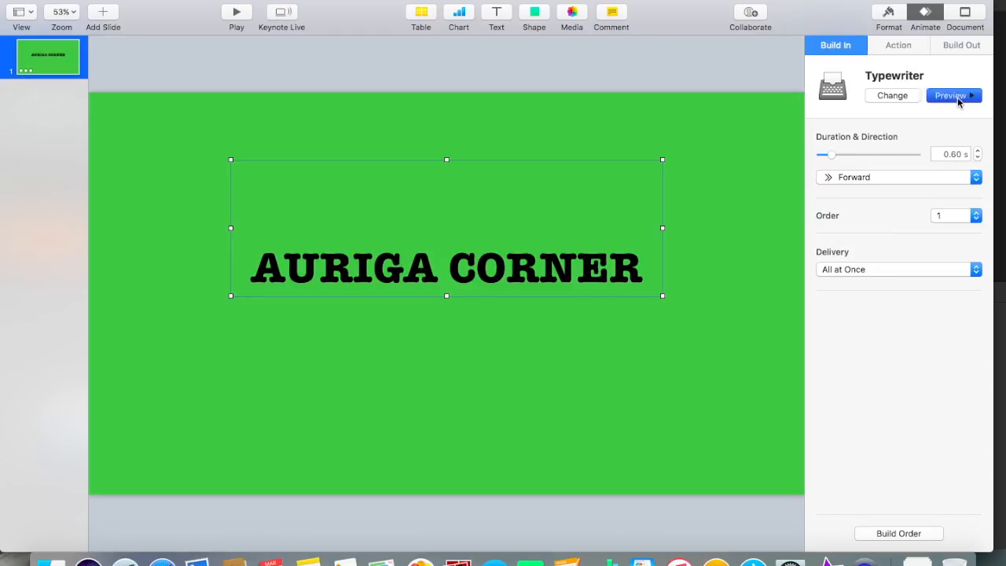
Lengthen the Typewriter effect's duration to 3.50 s and preview the animation.
left_click(978, 151)
left_click(978, 150)
left_click(978, 150)
left_click(978, 150)
left_click(978, 150)
left_click(979, 154)
left_click(978, 153)
left_click(978, 153)
left_click(978, 153)
left_click(960, 95)
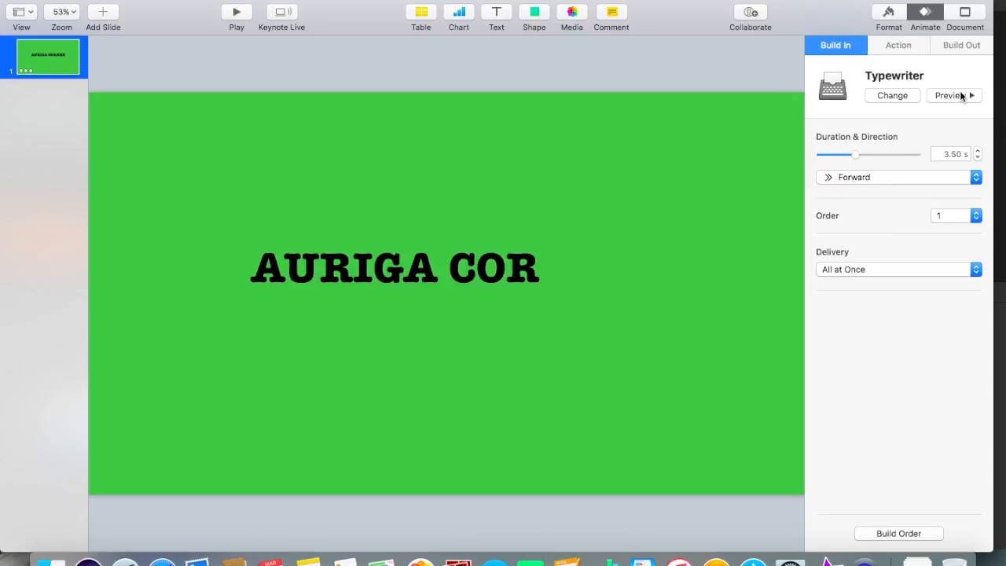
Set the Typewriter effect's duration to 2.00 s and preview the animation.
left_click(978, 157)
left_click(978, 157)
left_click(978, 157)
left_click(978, 157)
left_click(978, 157)
left_click(978, 158)
left_click(978, 158)
left_click(978, 150)
left_click(947, 98)
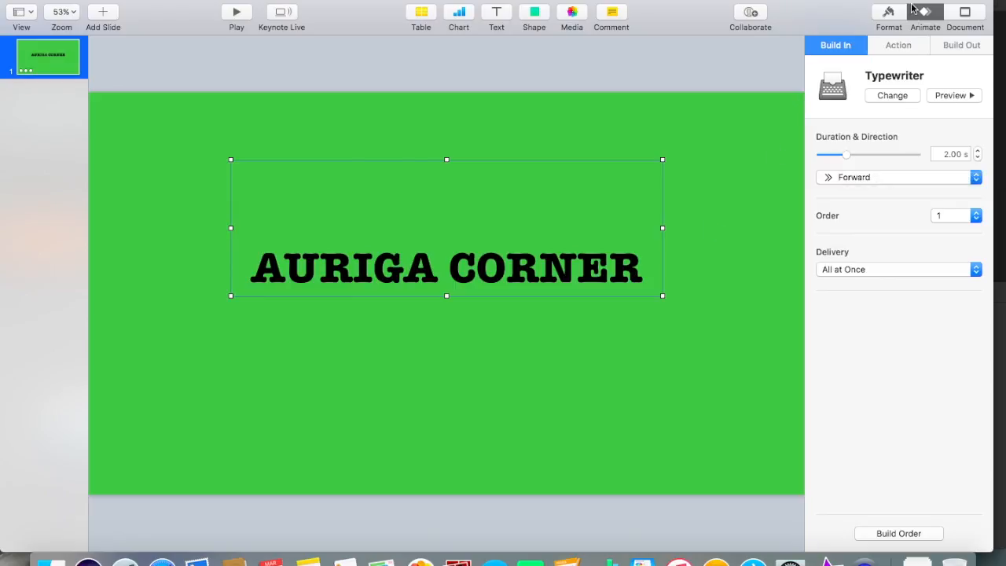
Export the presentation as a self-playing 720p QuickTime movie named TYPEWRITER to the Desktop.
left_click(889, 15)
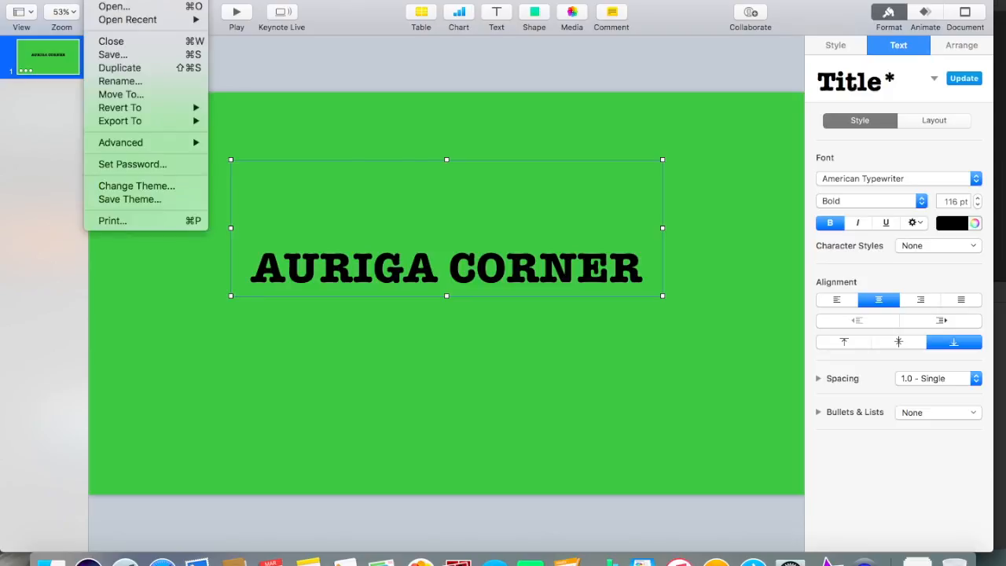
mouse_move(168, 125)
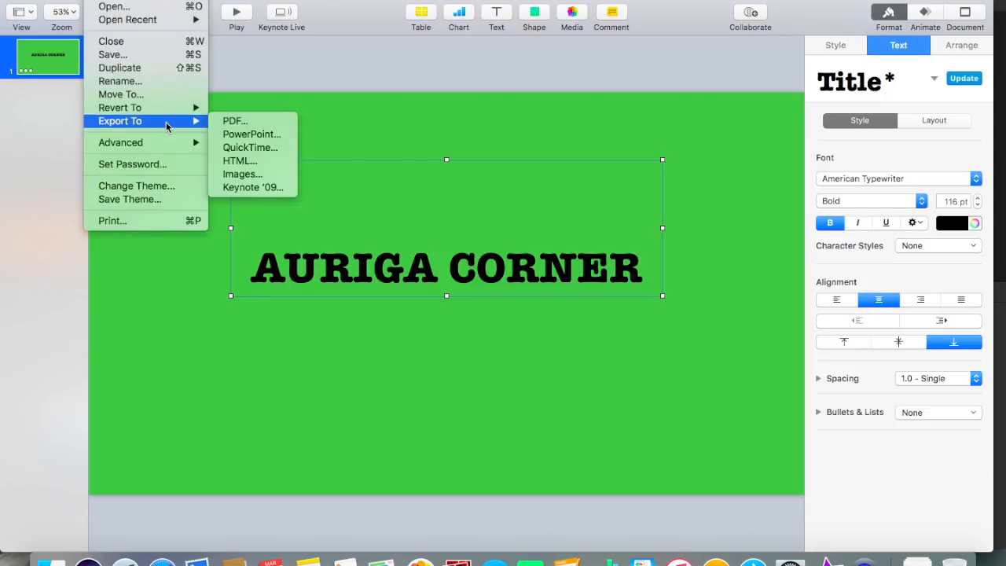
left_click(244, 148)
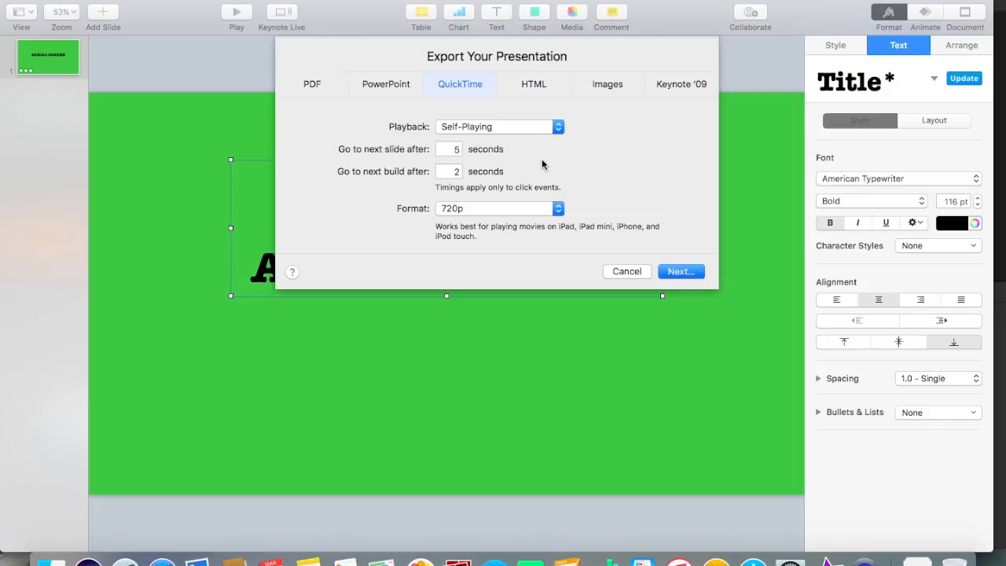
left_click(559, 209)
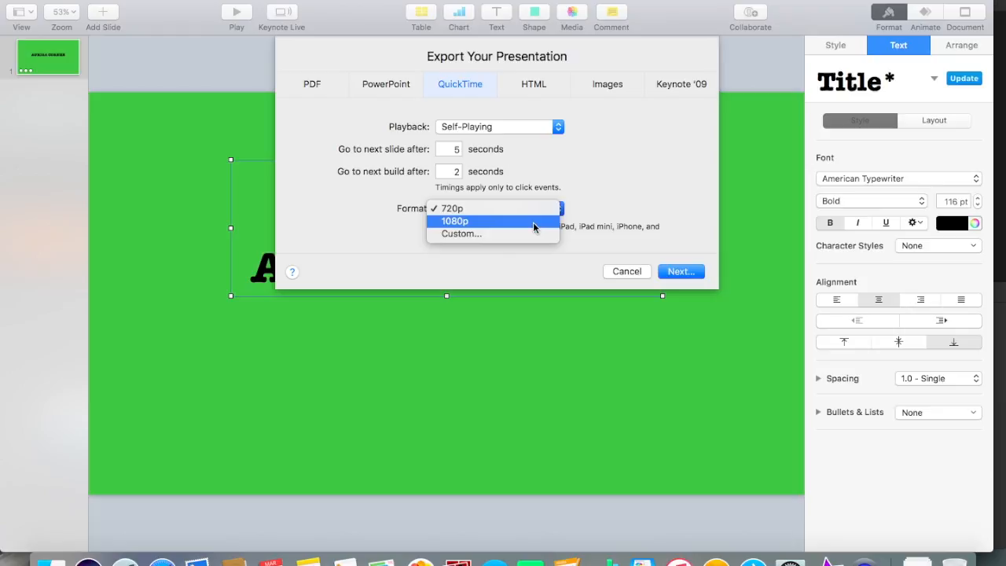
left_click(689, 274)
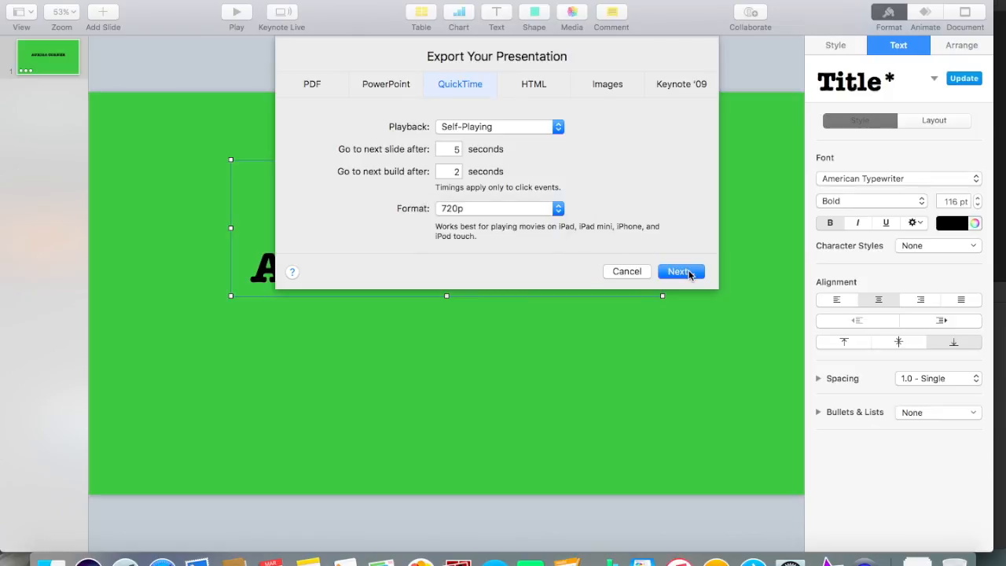
left_click(680, 272)
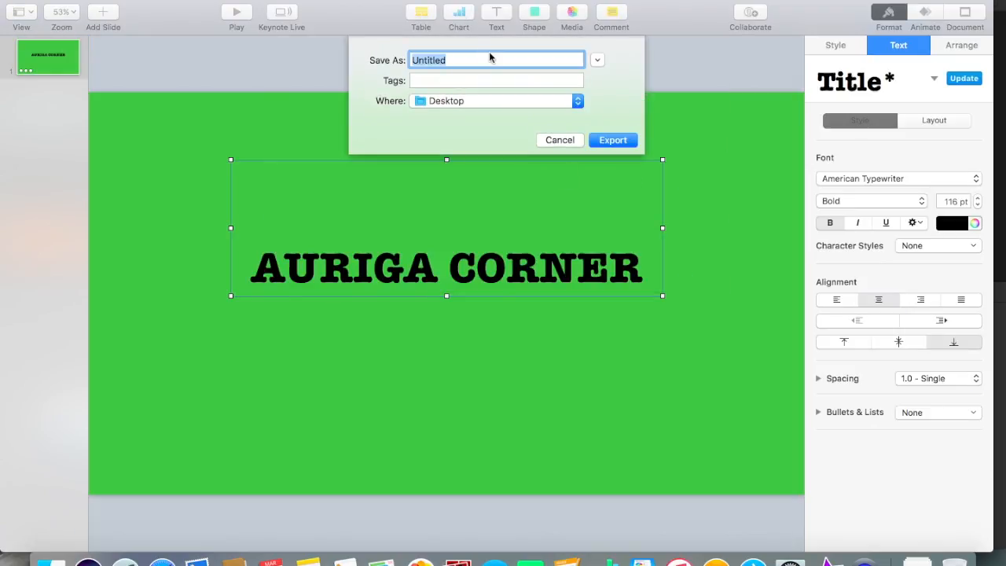
type("TYPEWRITER")
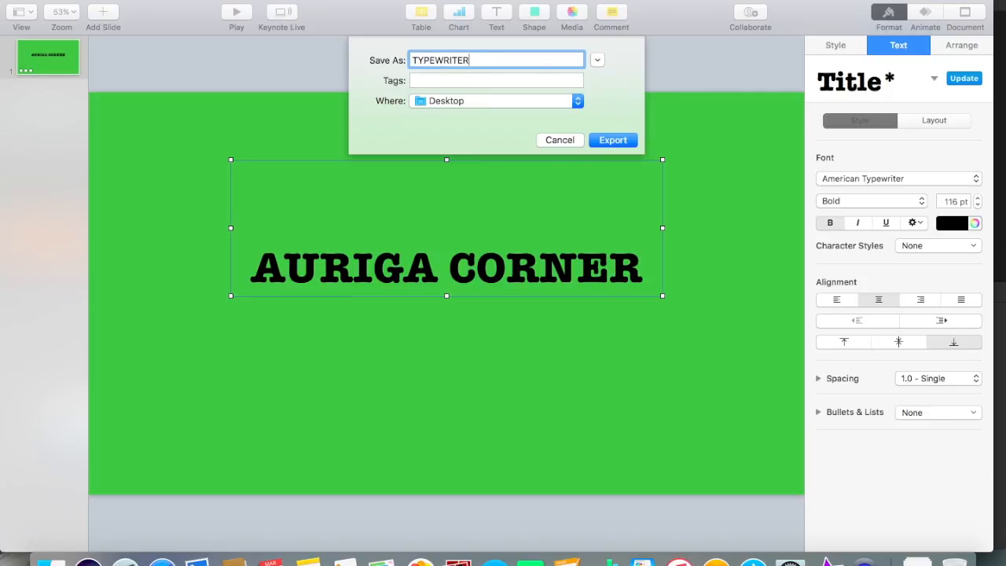
left_click(621, 146)
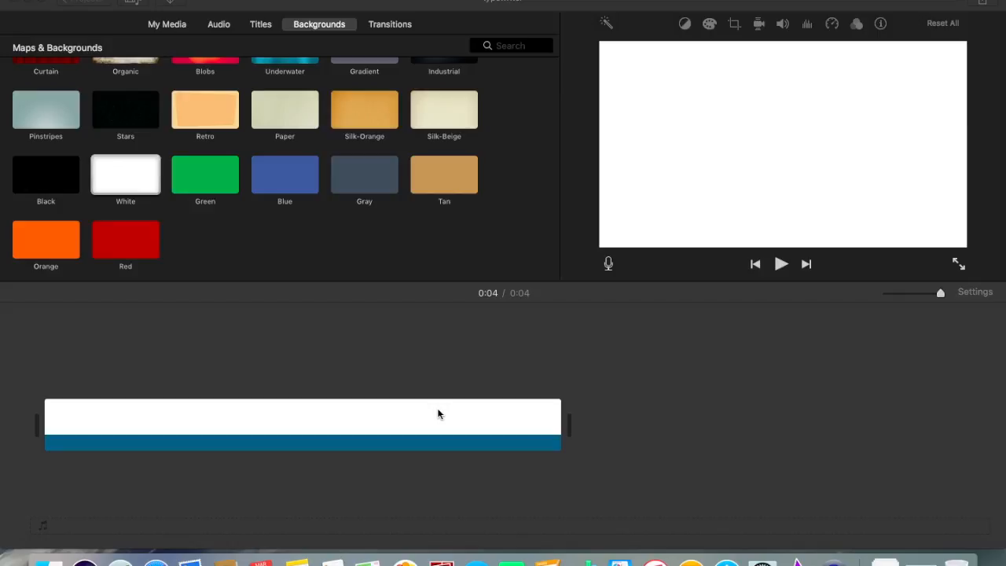
left_click(134, 401)
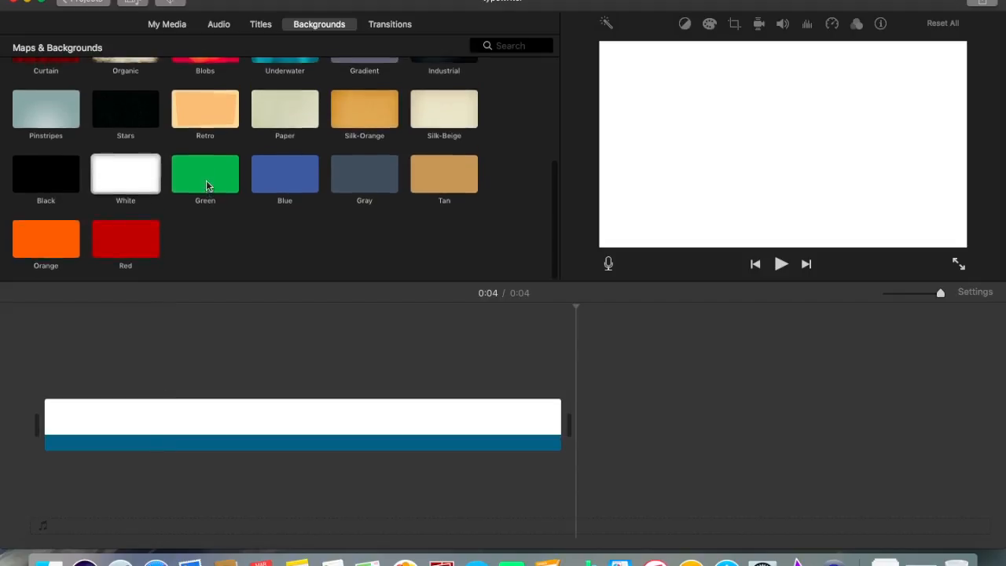
scroll(206, 186, "up", 3)
scroll(206, 184, "up", 1)
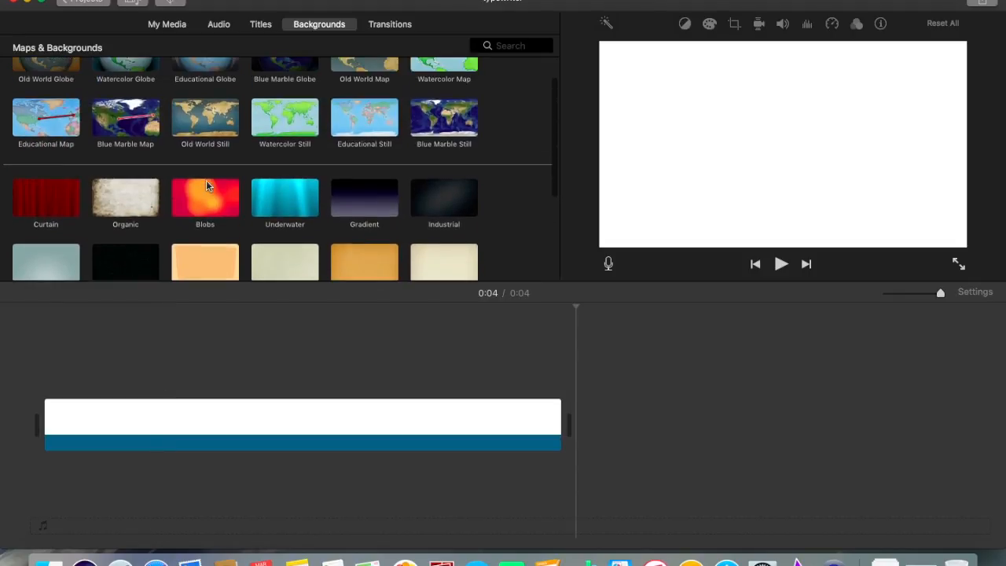
left_click(261, 24)
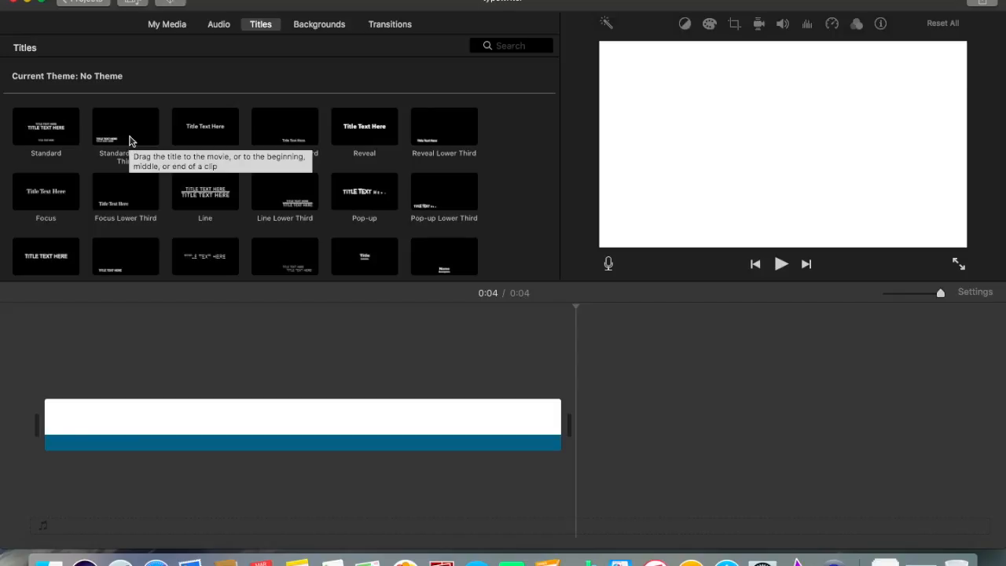
left_click(38, 131)
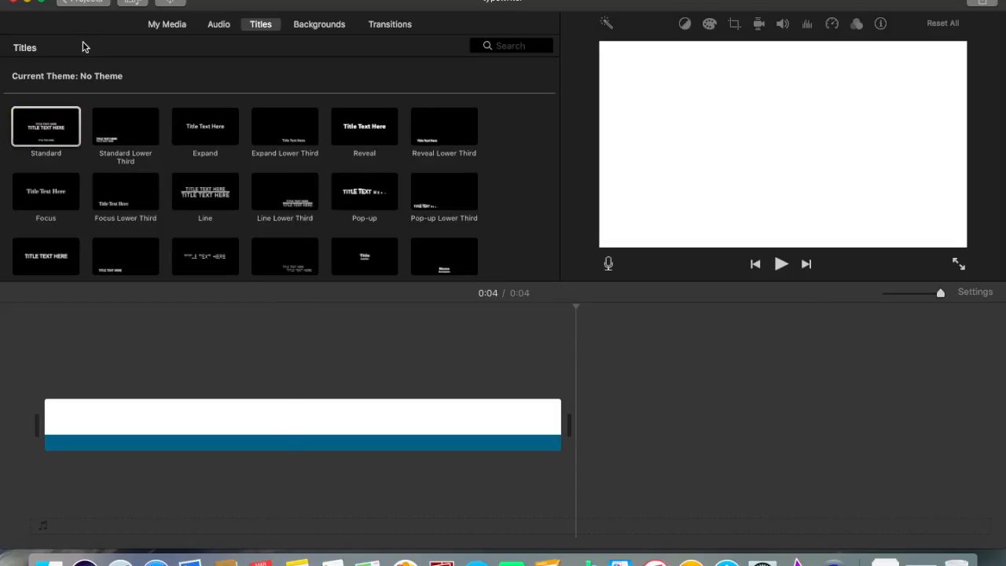
Try to bring the TYPEWRITER movie from the desktop straight into the iMovie timeline.
left_click(29, 3)
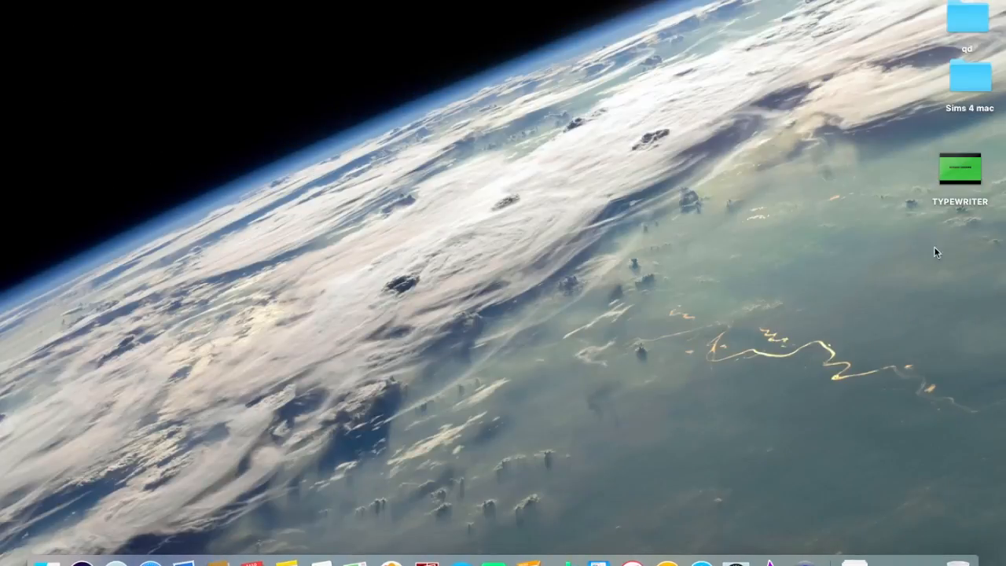
left_click(978, 173)
mouse_move(972, 170)
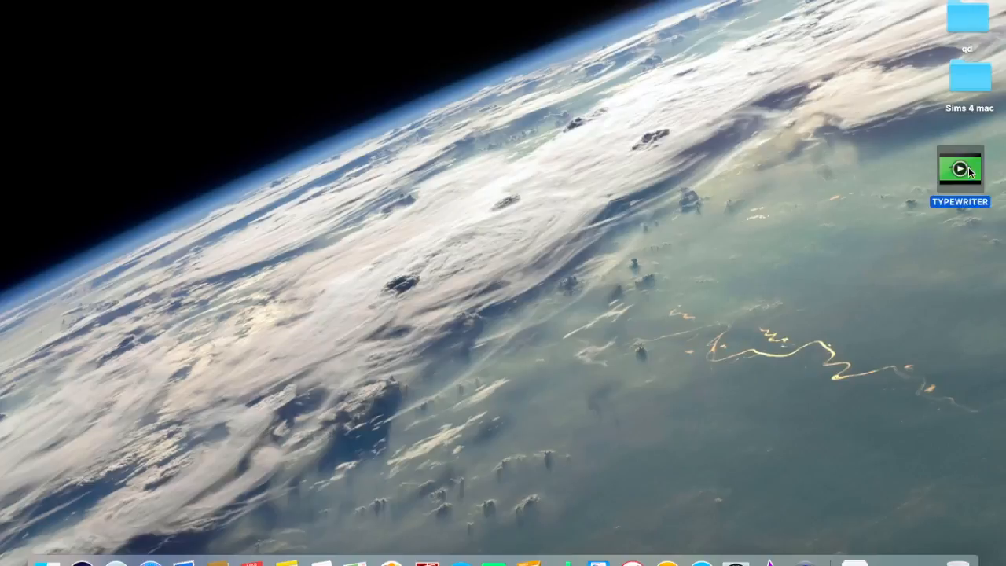
left_click_drag(974, 172, 425, 472)
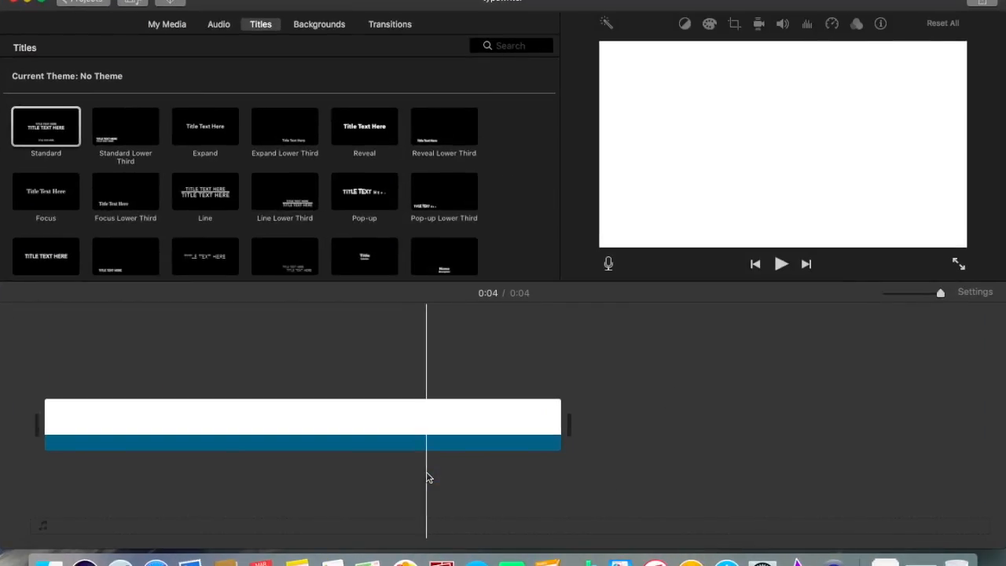
Import the TYPEWRITER movie from the Desktop into the project media and place it above the white background clip at the timeline's start.
left_click(170, 28)
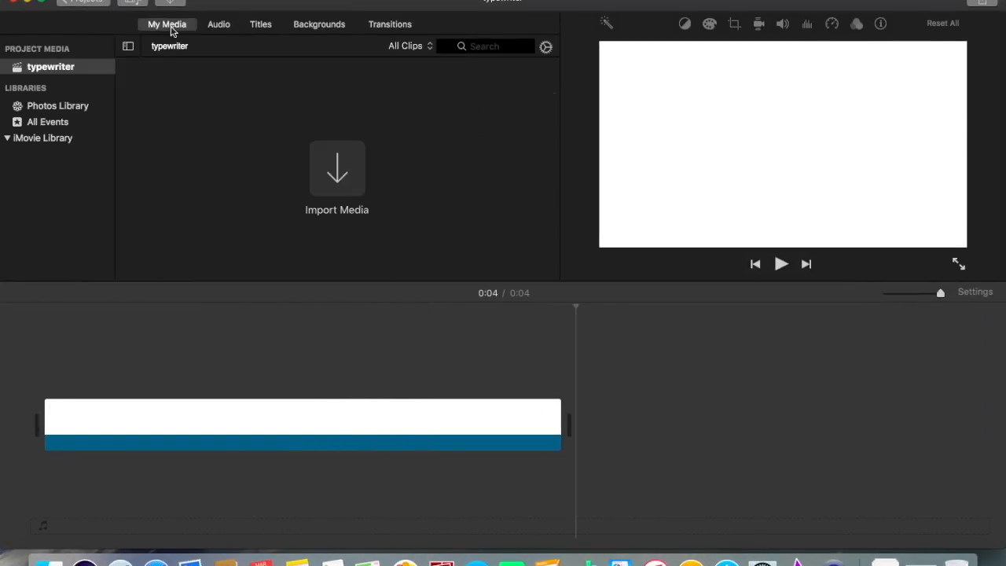
left_click(328, 173)
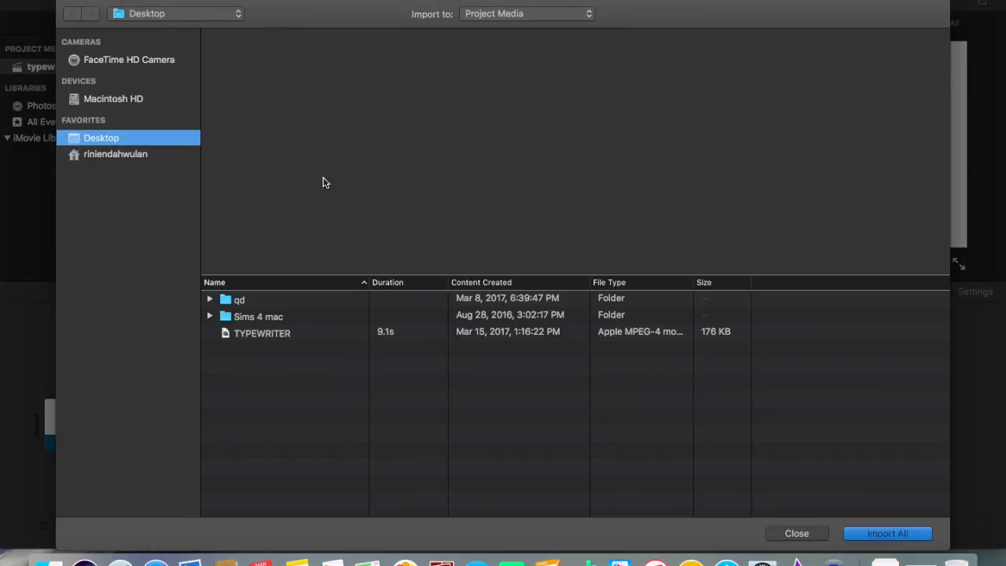
left_click(267, 333)
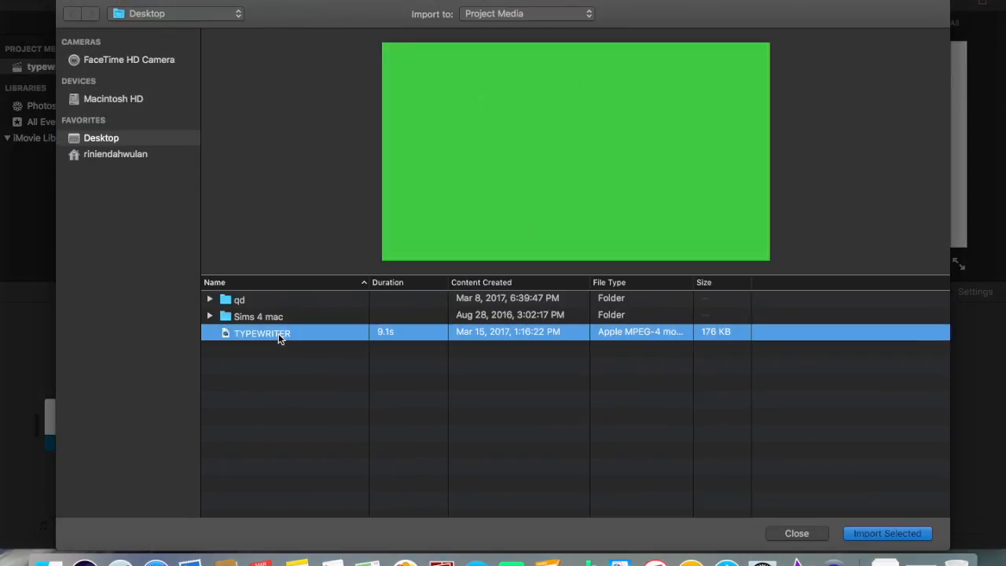
left_click(867, 534)
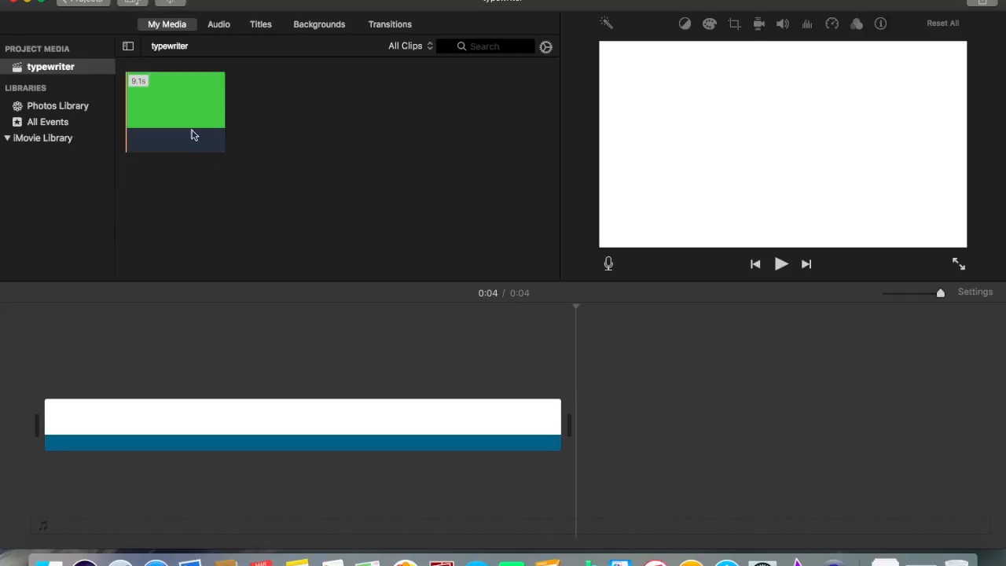
left_click_drag(183, 88, 48, 383)
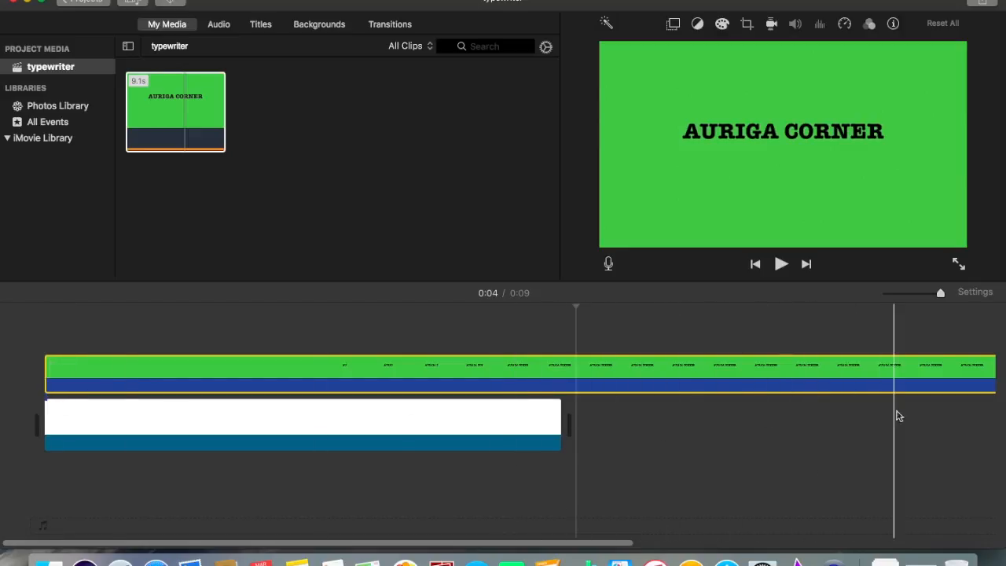
Trim the end of the green TYPEWRITER clip so it matches the 4.0 s white background clip below it.
left_click(966, 533)
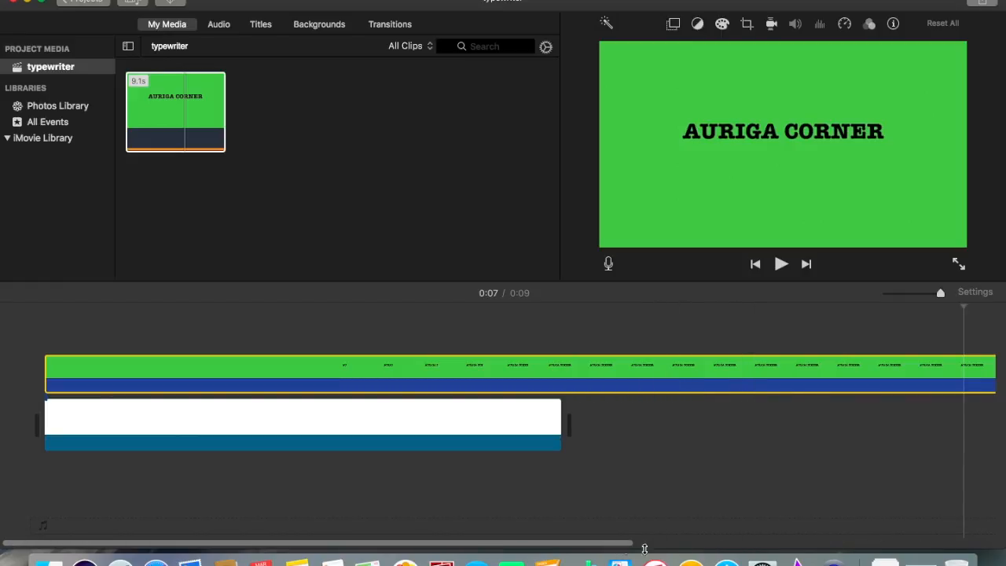
left_click(701, 552)
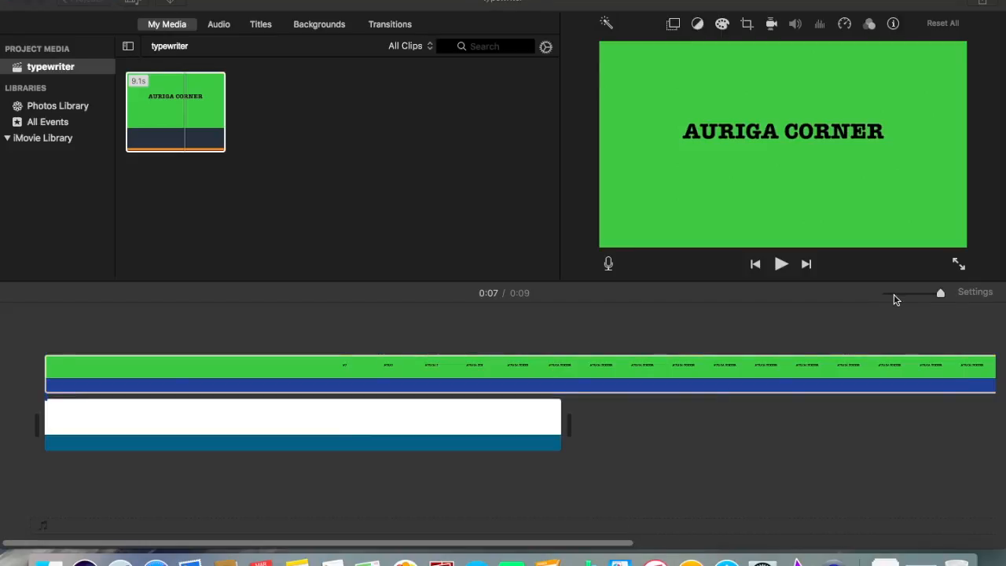
left_click(894, 294)
left_click(902, 295)
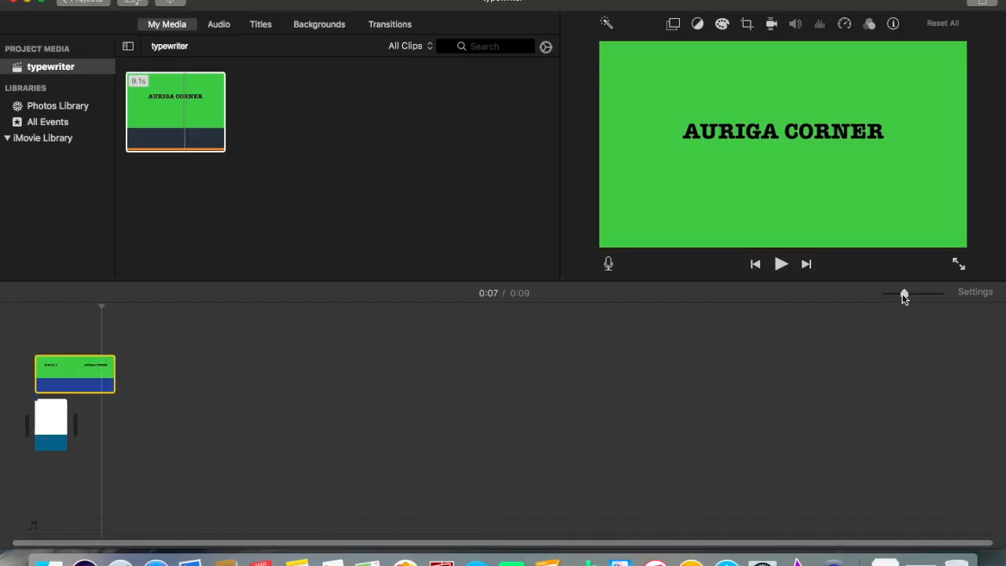
left_click_drag(910, 297, 914, 293)
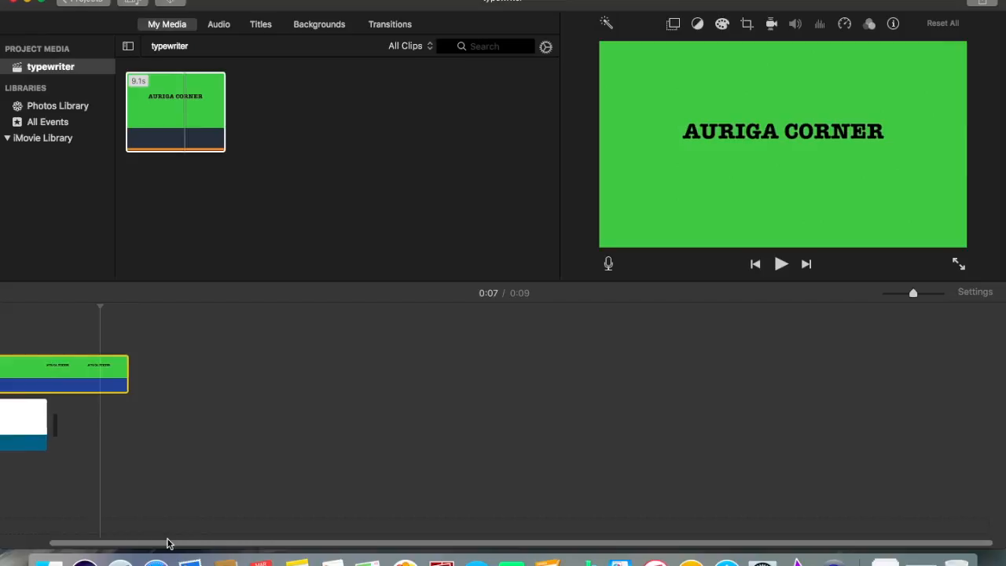
scroll(180, 543, "left", 2)
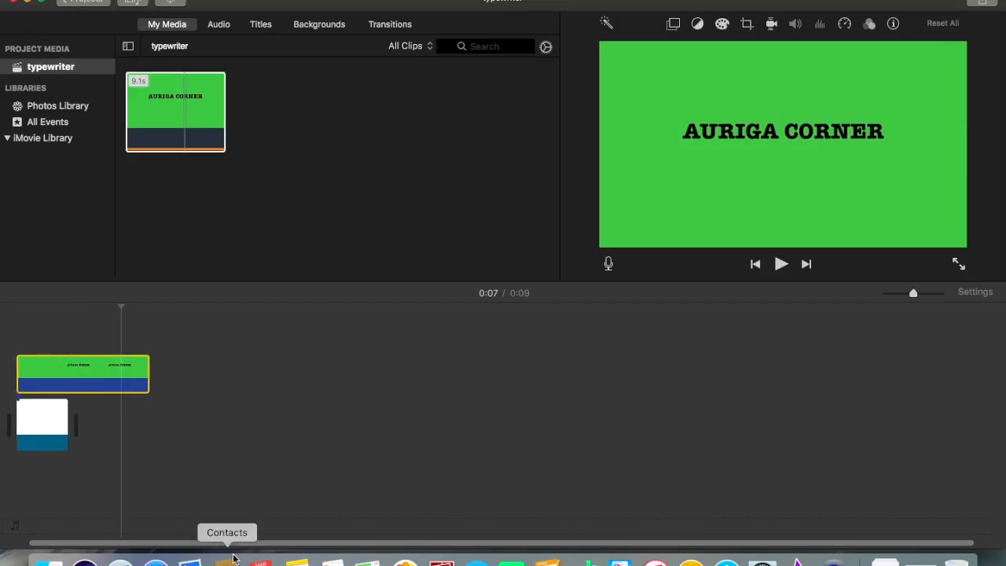
left_click(147, 383)
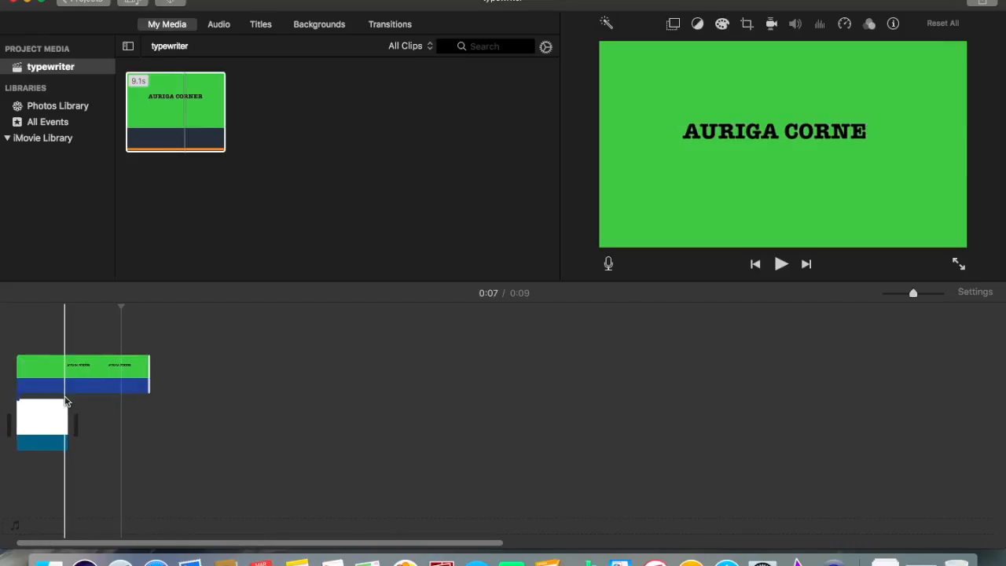
left_click(137, 379)
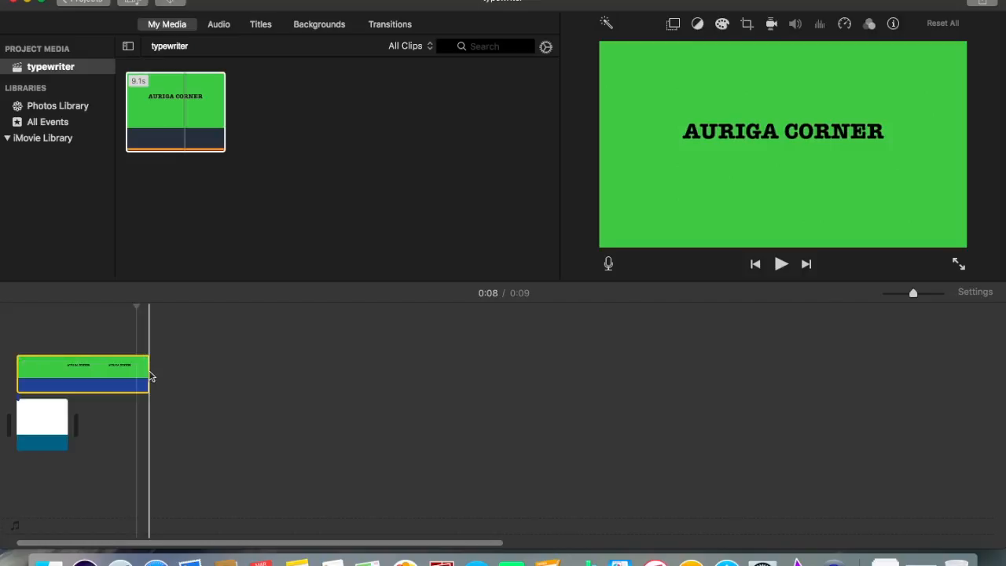
left_click(150, 374)
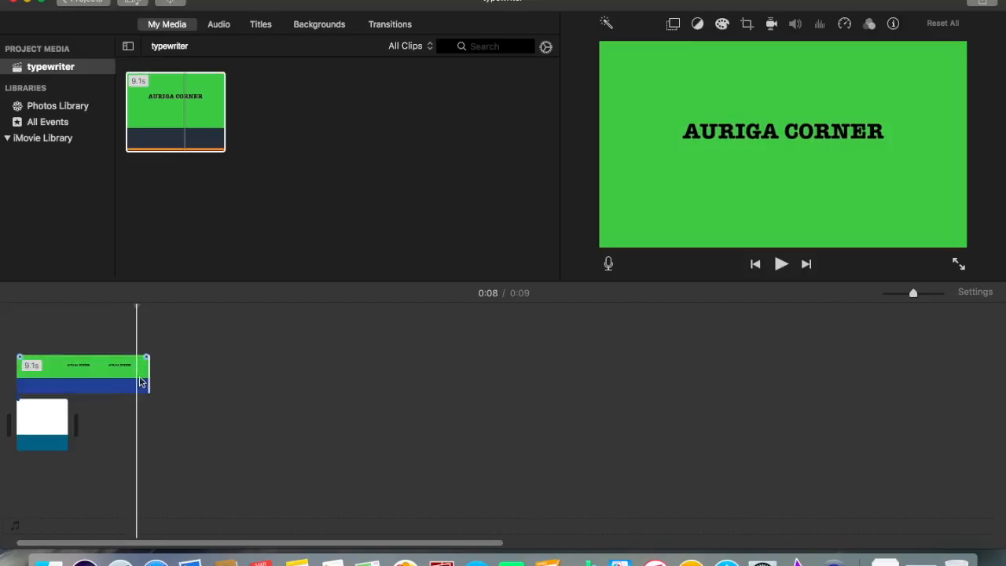
left_click(111, 382)
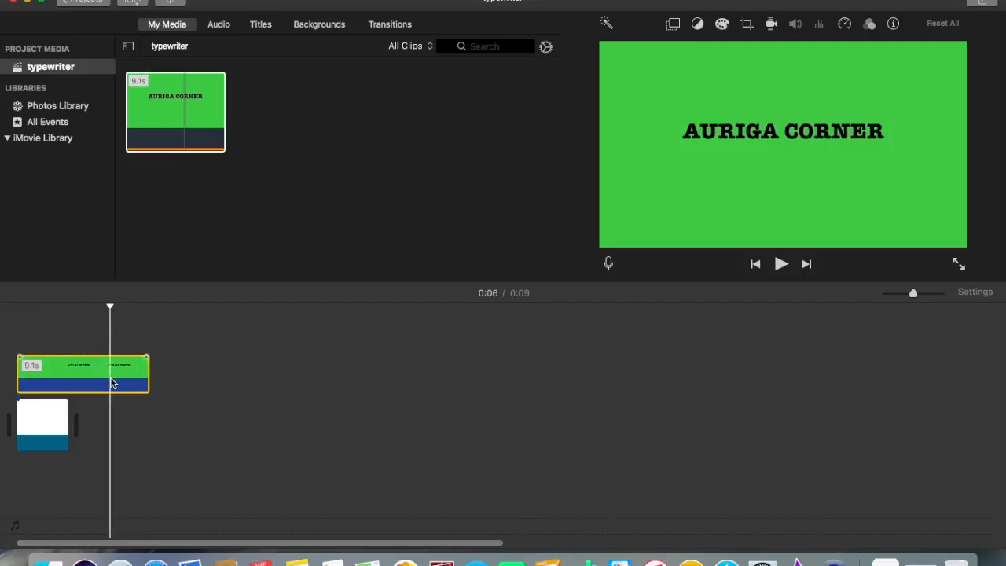
left_click(150, 375)
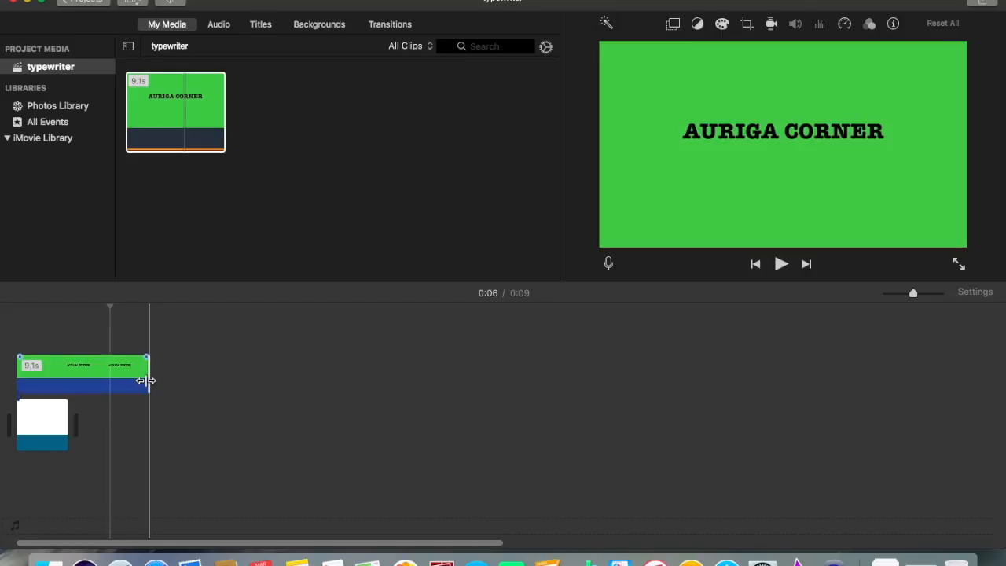
left_click(126, 377)
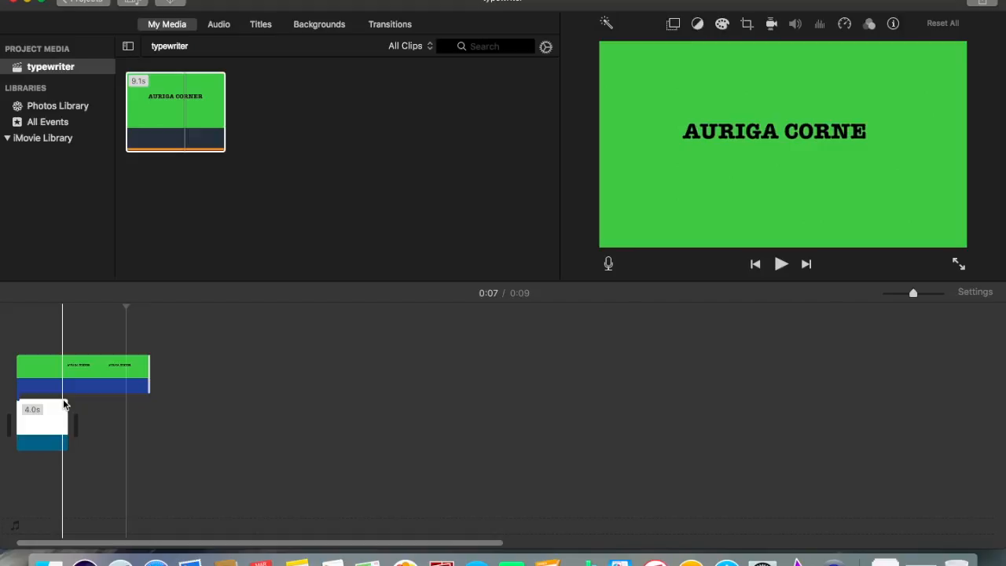
left_click(147, 376)
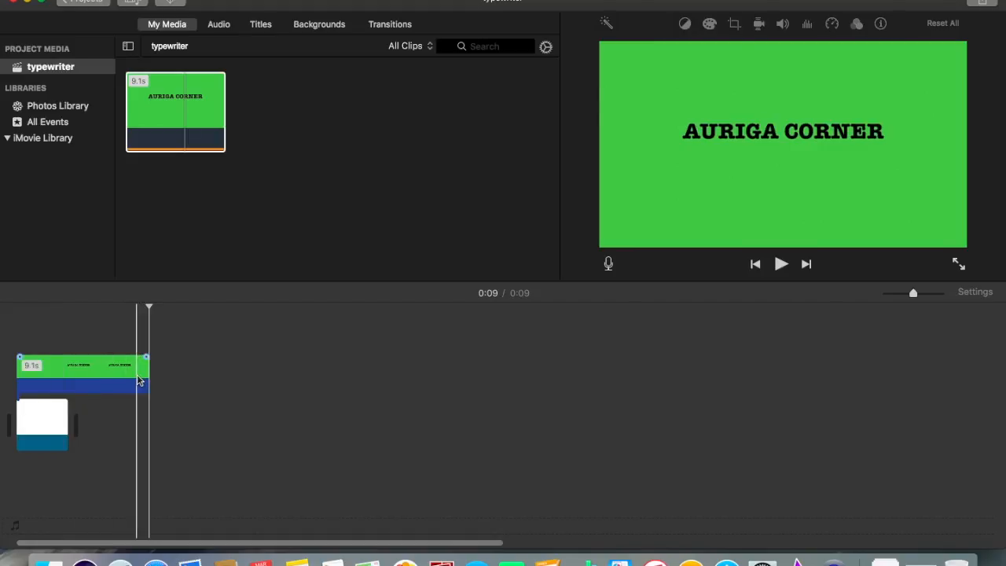
left_click(152, 380)
left_click(145, 370)
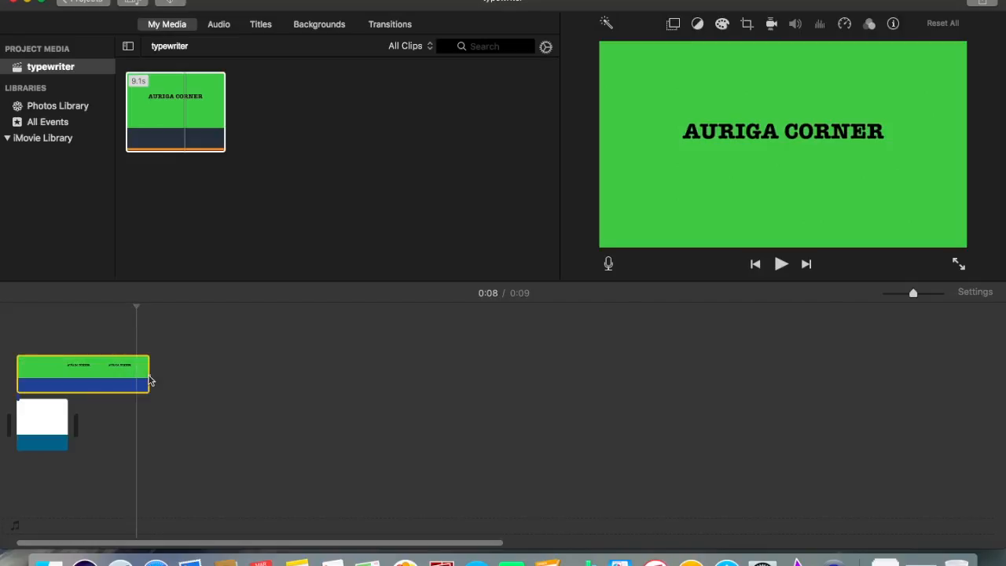
left_click(151, 378)
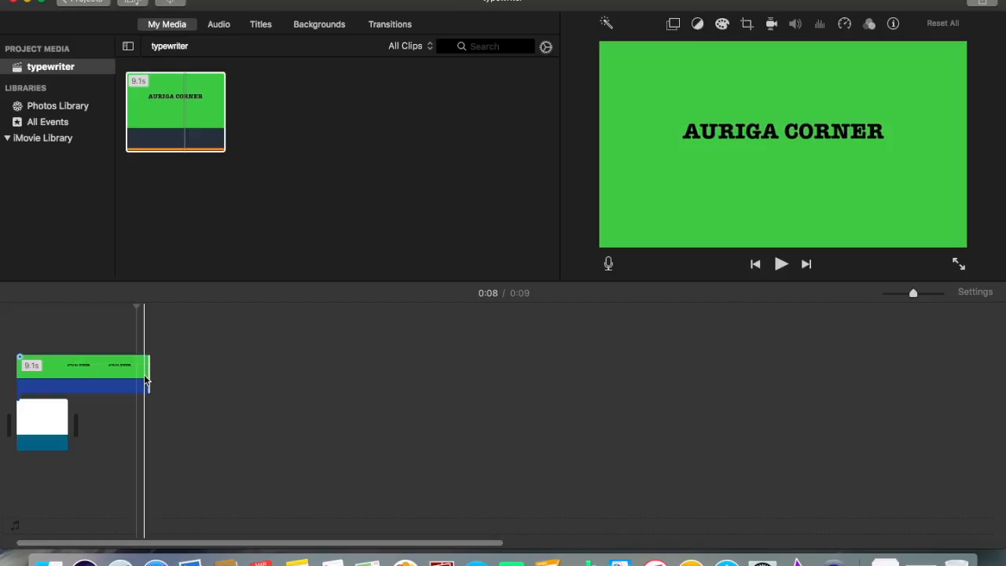
left_click(146, 371)
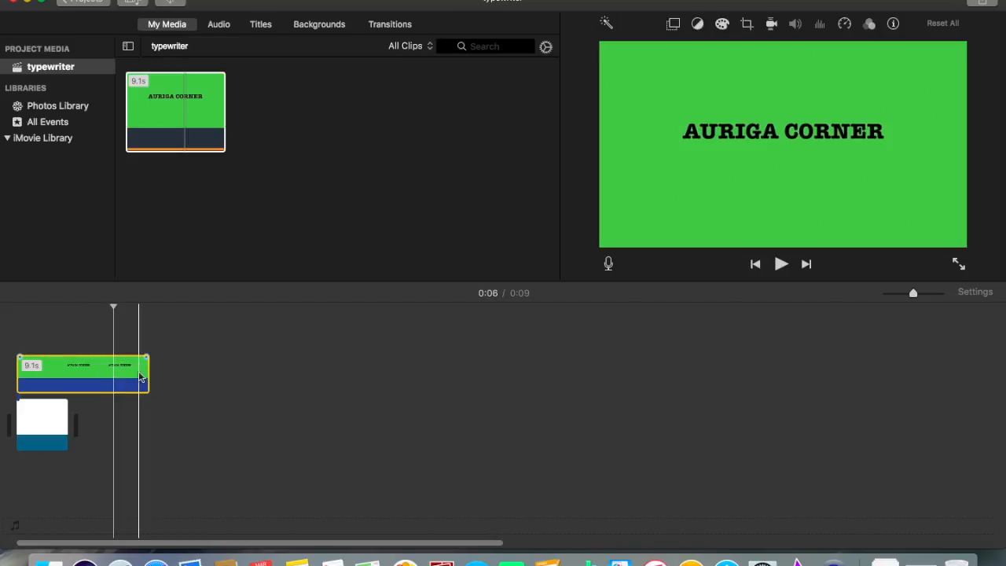
left_click_drag(148, 370, 85, 371)
left_click_drag(79, 372, 79, 373)
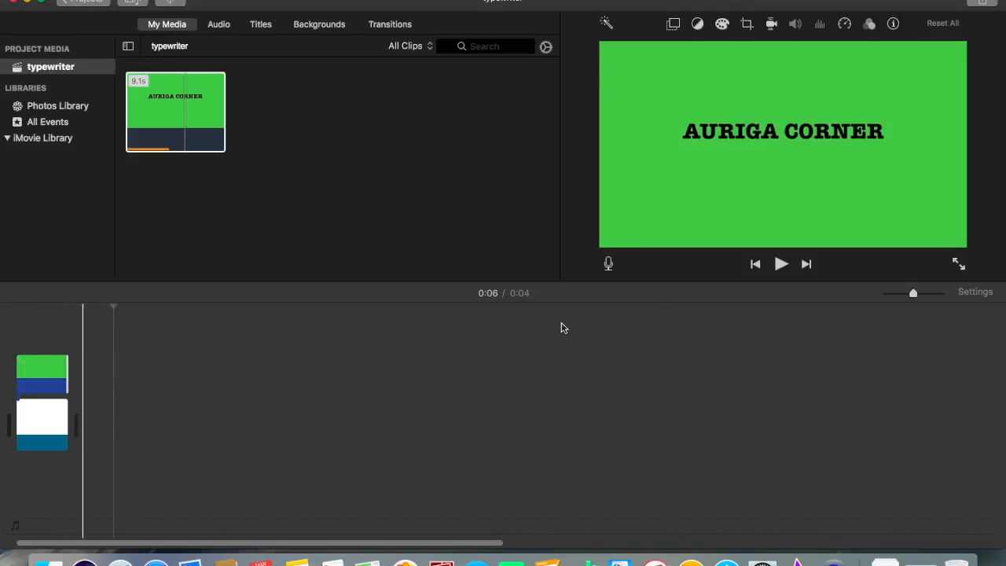
Play back the trimmed TYPEWRITER clip over the white background to check the title animation.
left_click_drag(913, 294, 923, 297)
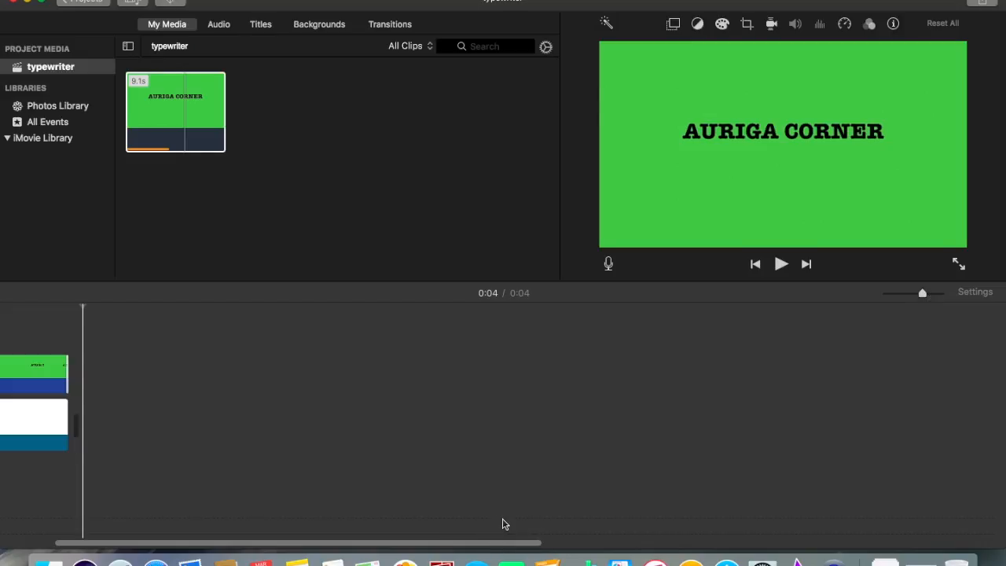
scroll(471, 527, "right", 2)
scroll(440, 534, "right", 3)
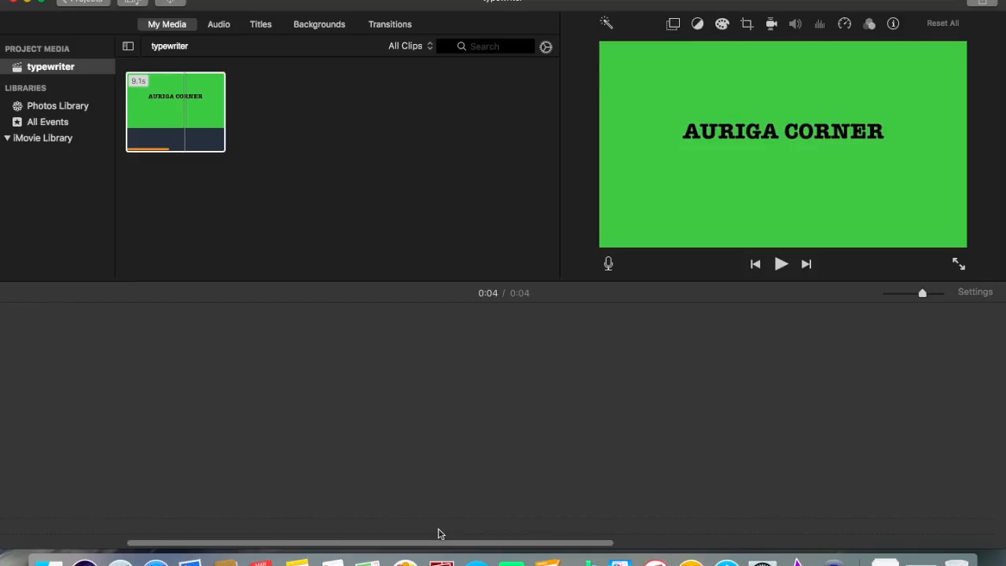
scroll(440, 534, "left", 5)
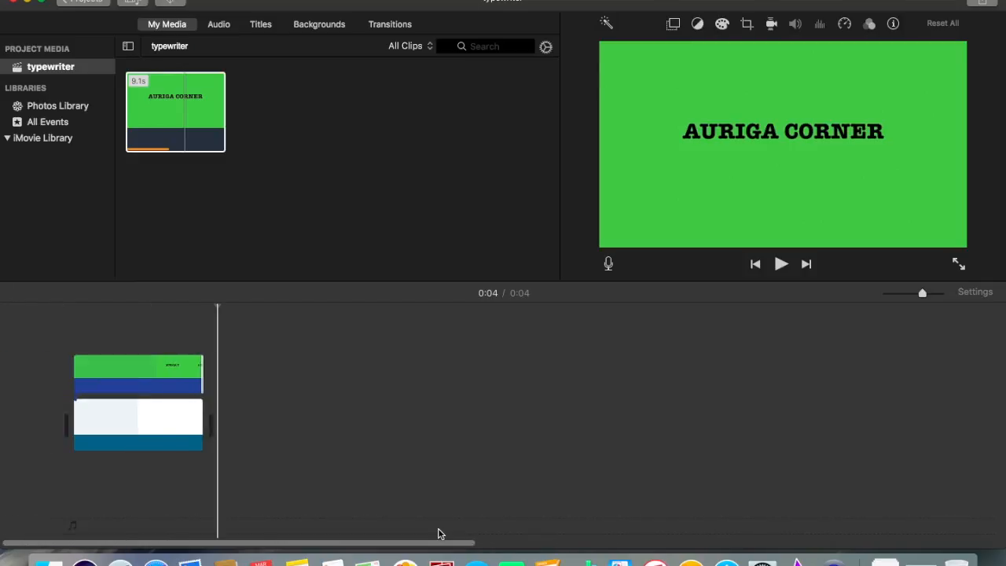
left_click(102, 391)
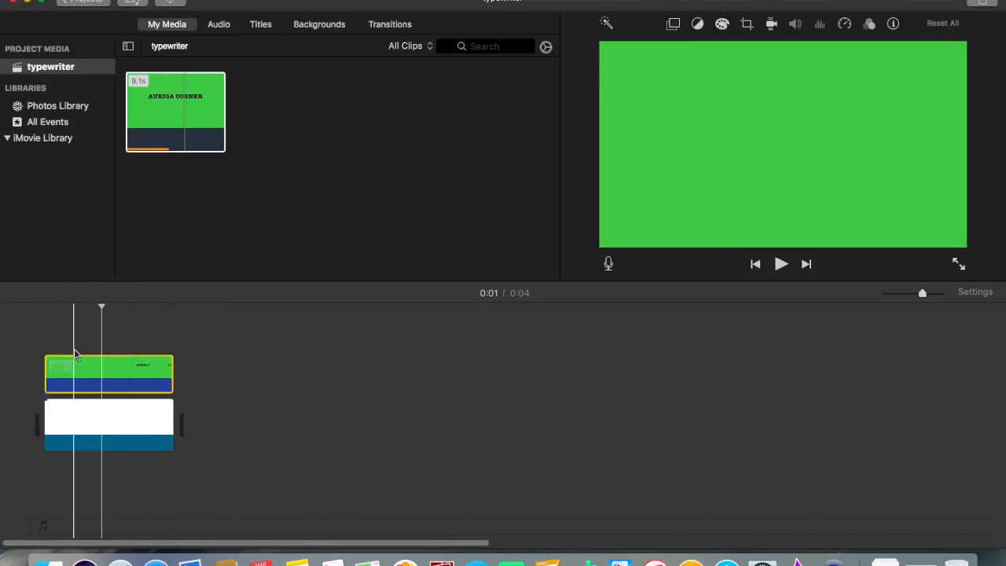
key("space")
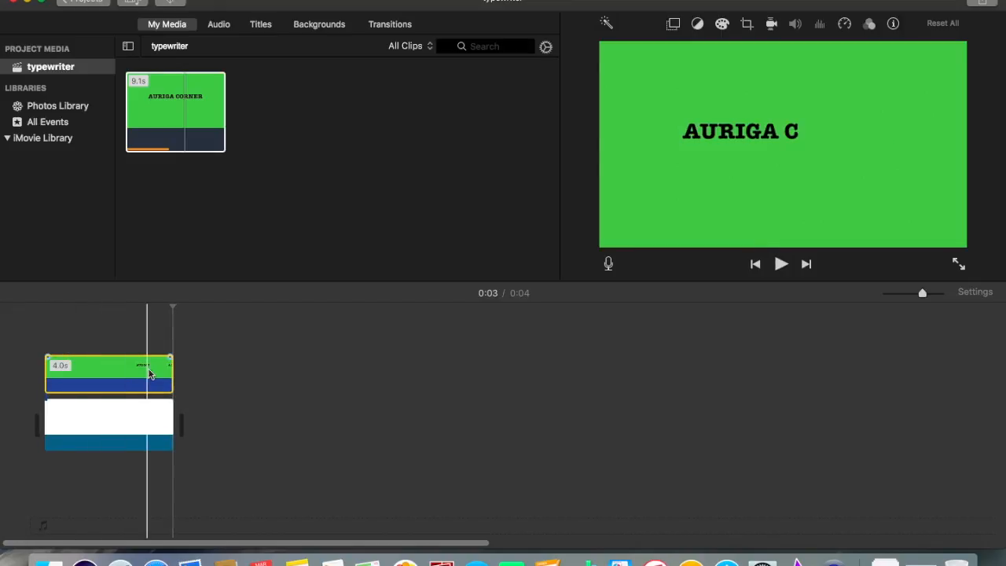
Trim the blank green opening off the TYPEWRITER clip, shortening it to 2.0 s, and play the result.
left_click(118, 373)
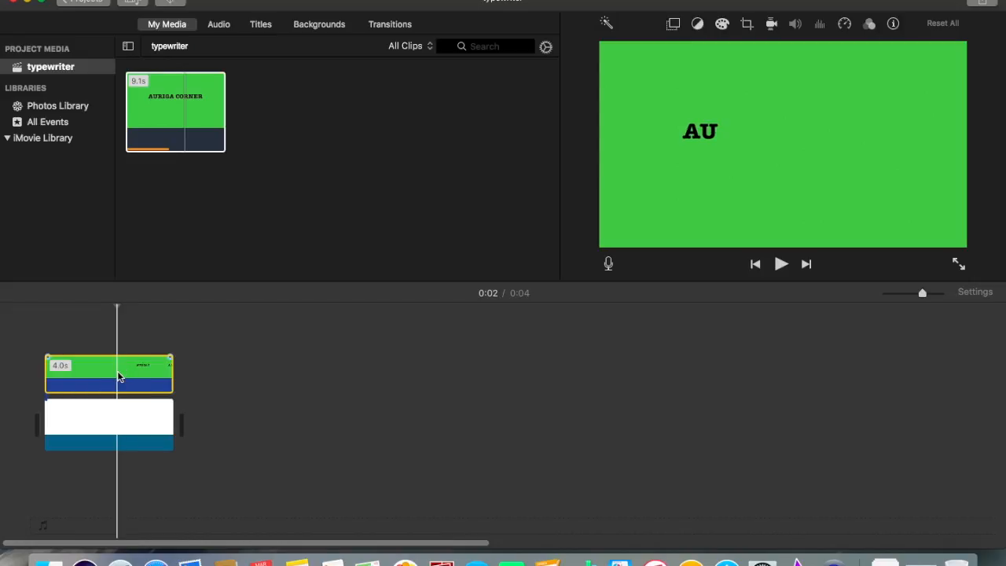
double_click(117, 377)
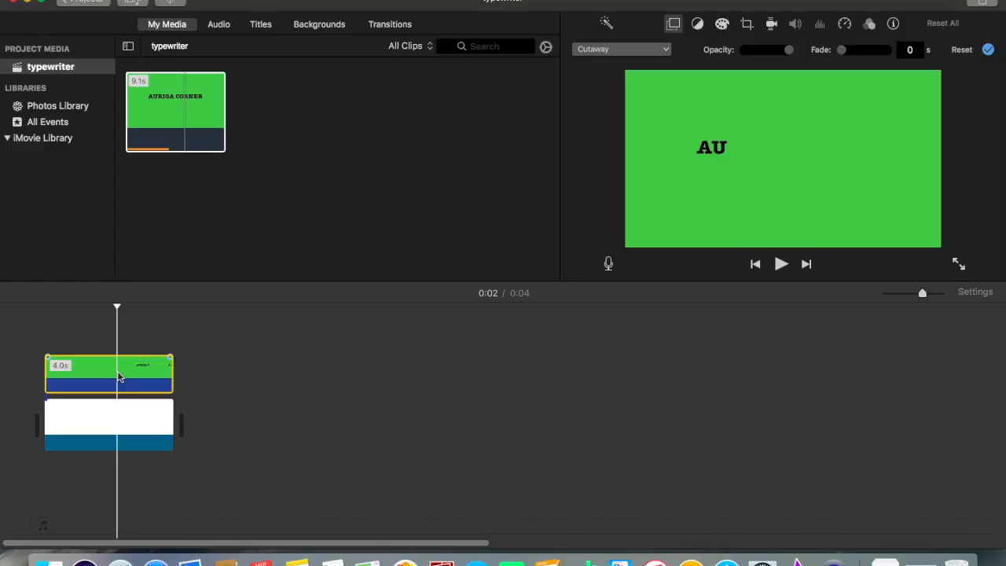
left_click(109, 380)
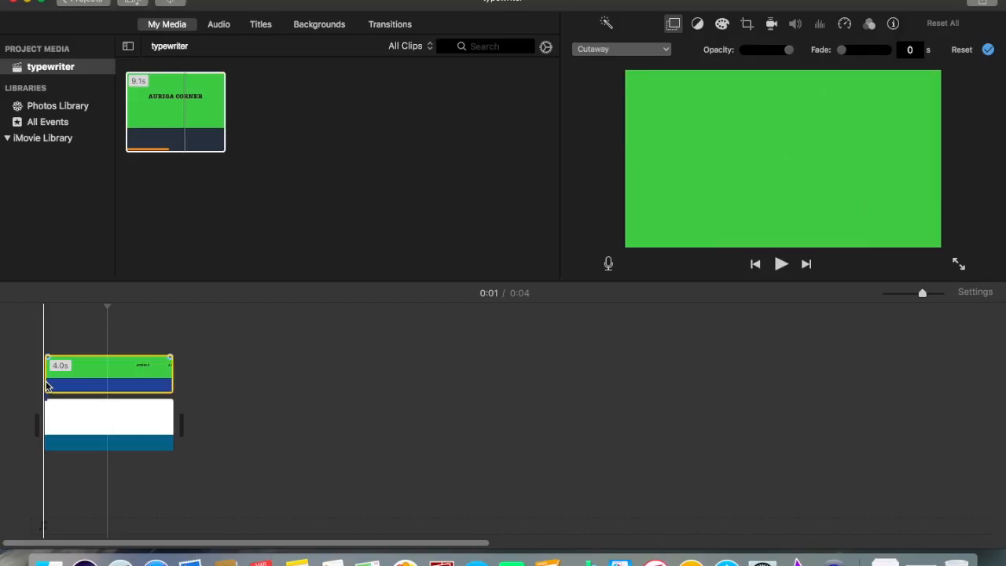
left_click_drag(47, 385, 72, 385)
left_click(135, 379)
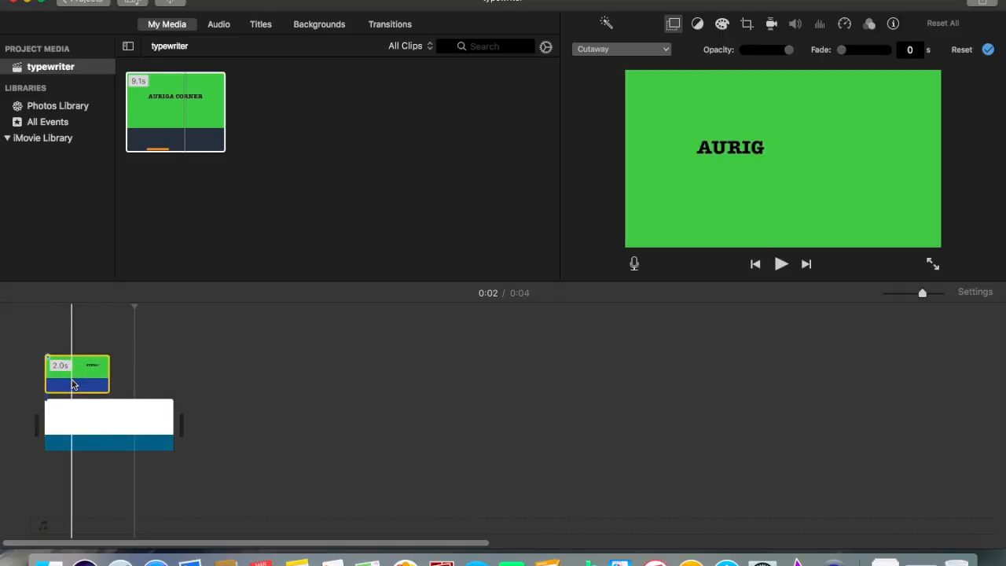
key("space")
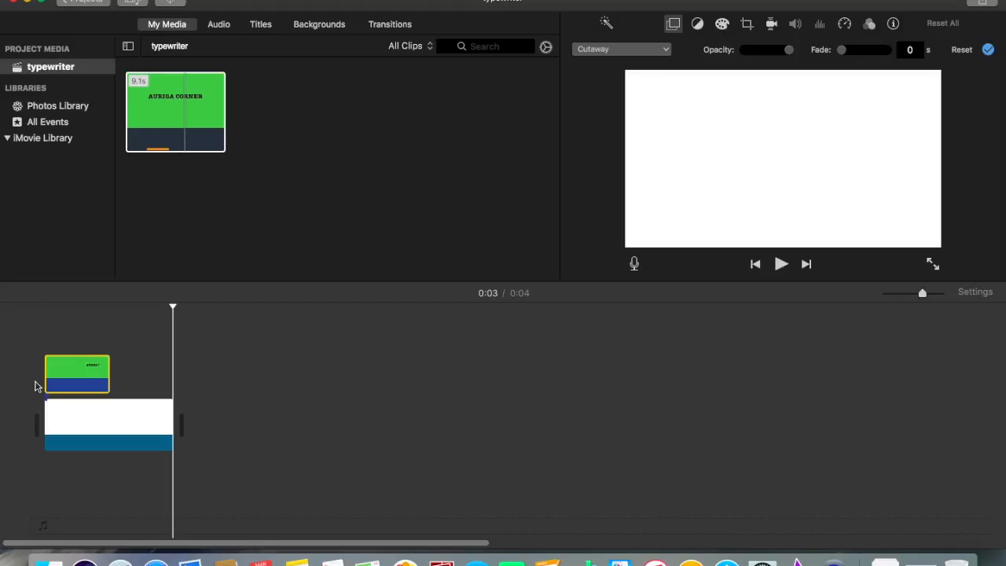
Set the TYPEWRITER clip's video overlay to Green/Blue Screen and play the project from the start.
left_click(43, 382)
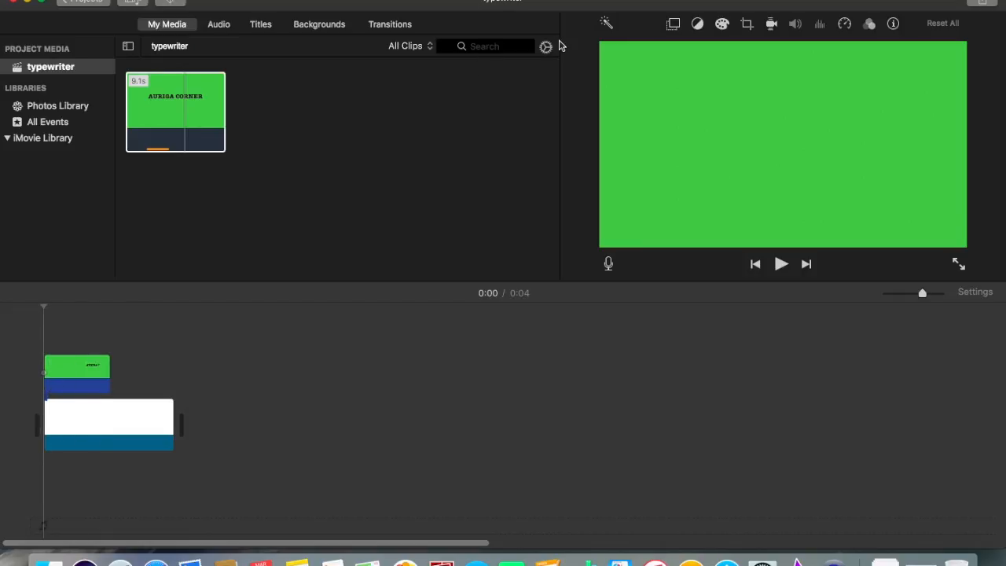
left_click(80, 386)
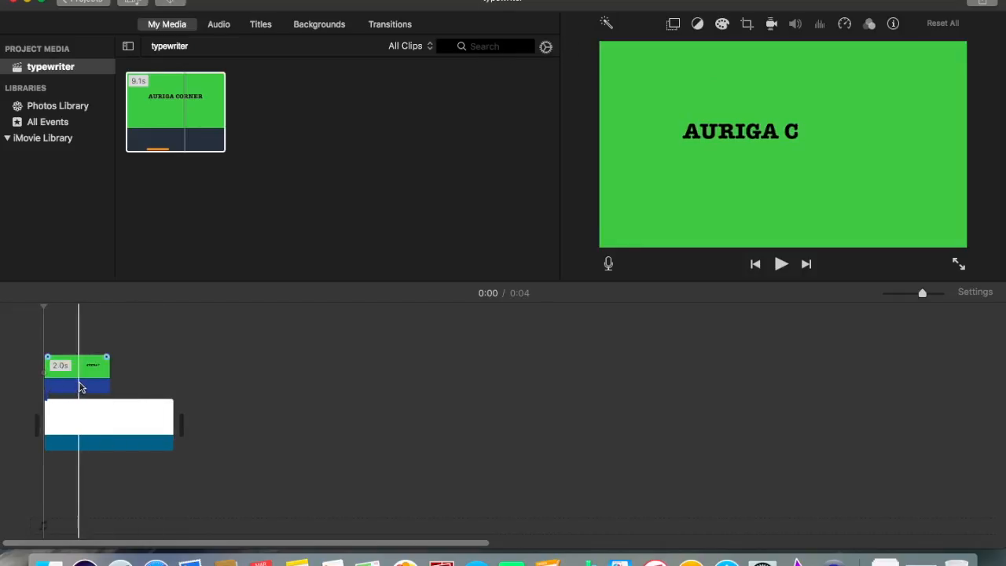
left_click(674, 25)
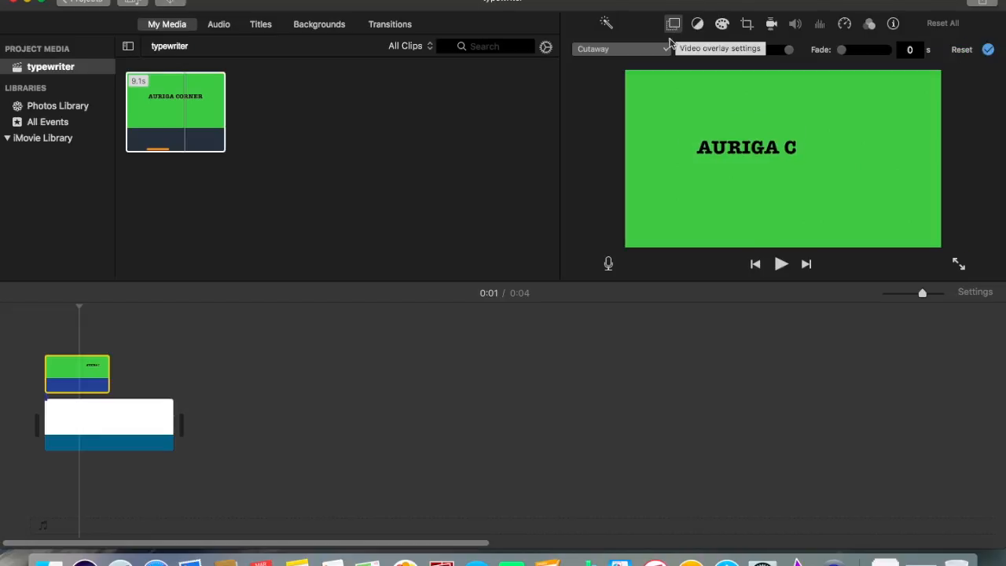
left_click(667, 50)
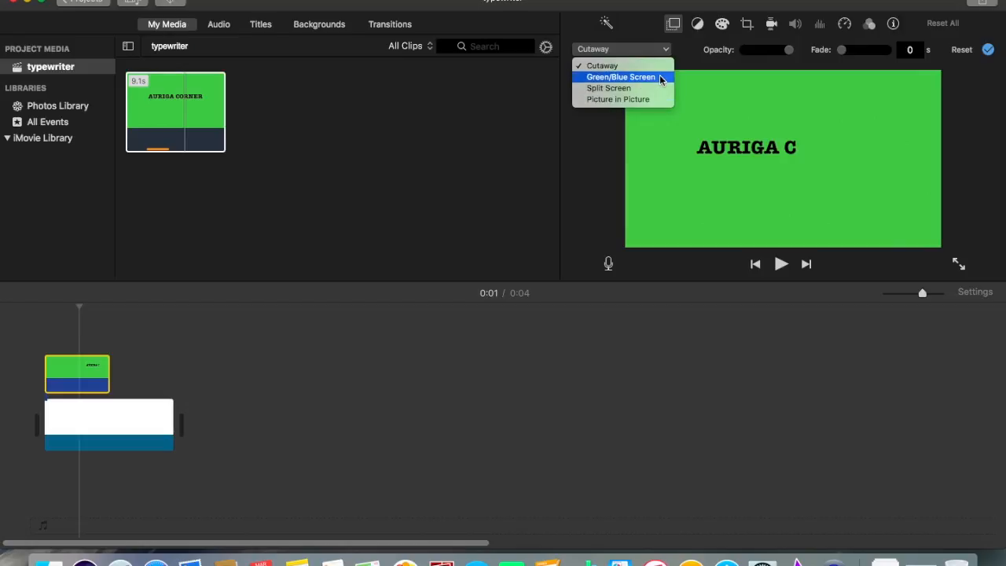
left_click(621, 77)
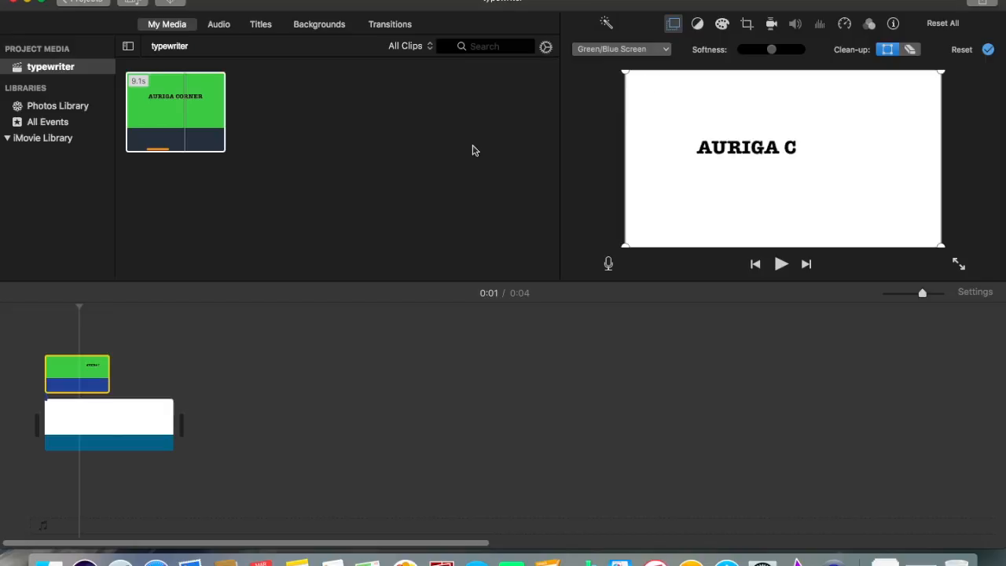
left_click(44, 317)
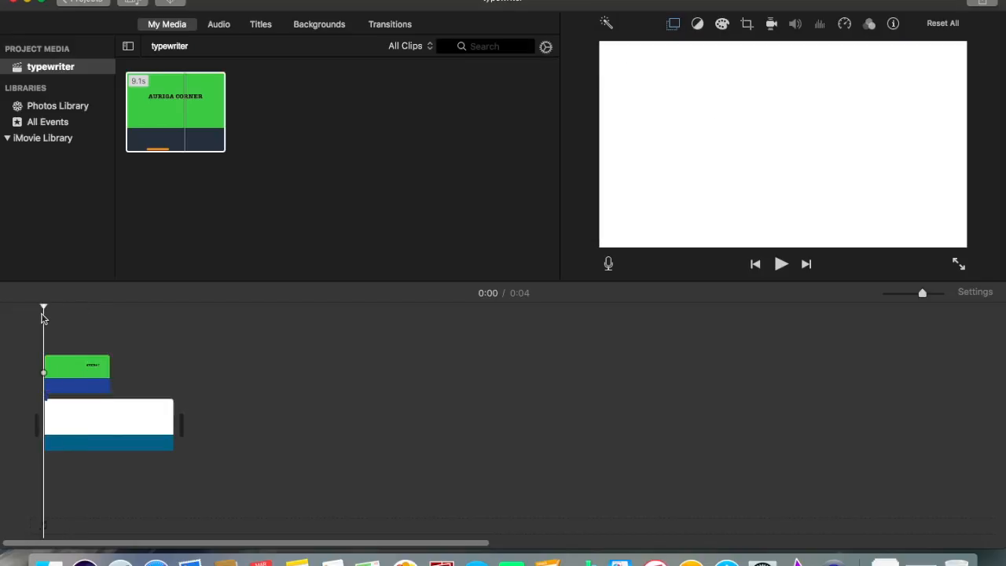
key("space")
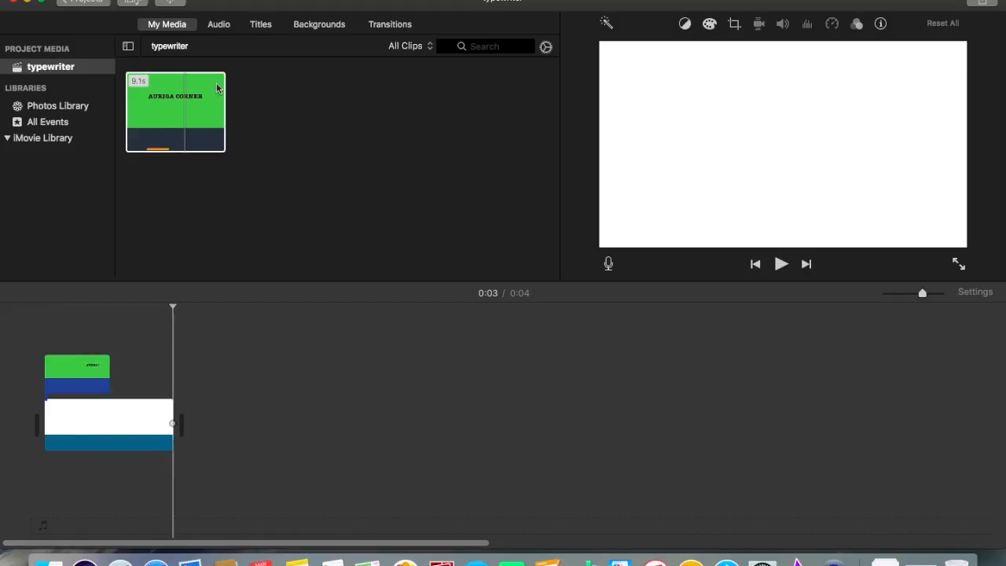
Search the sound effects for TYPEWRITER and preview the Typewriter Electric sound.
left_click(220, 27)
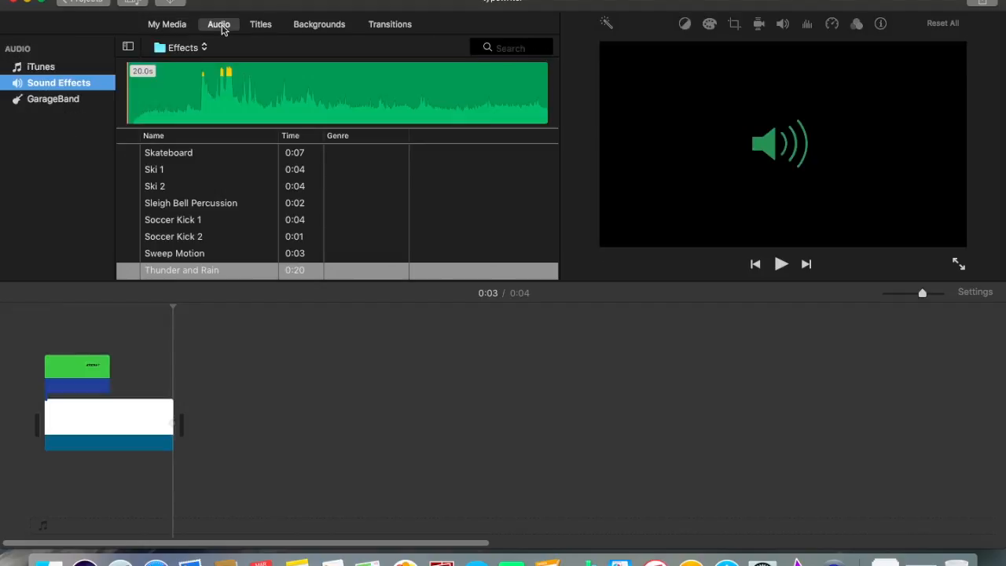
left_click(527, 48)
type("TY")
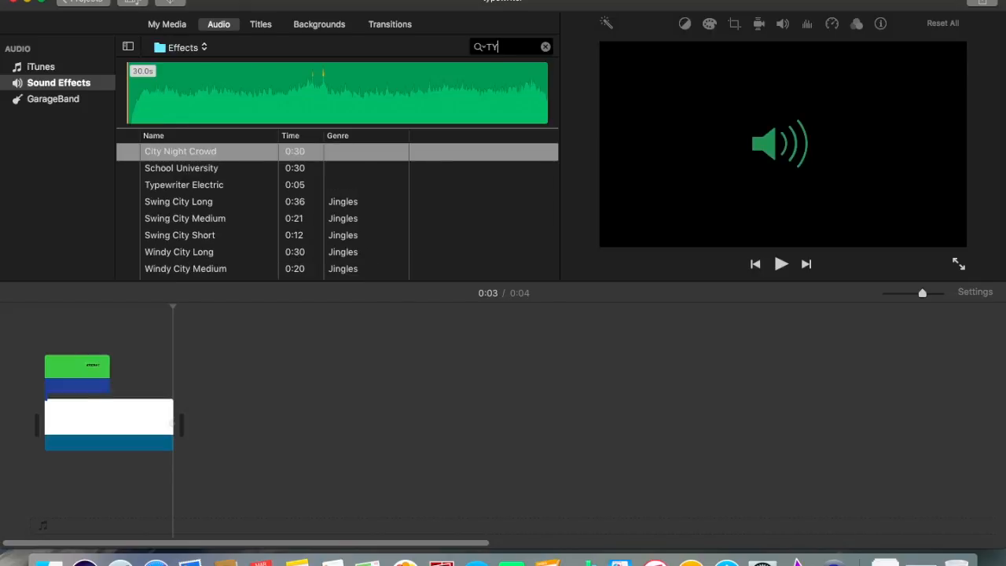
type("PEWR")
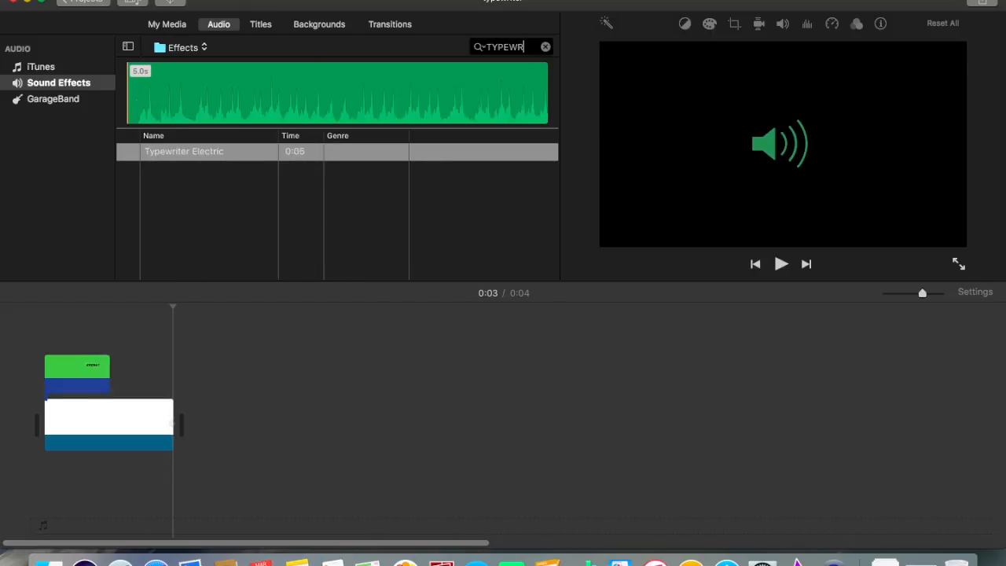
type("ITER")
key("Return")
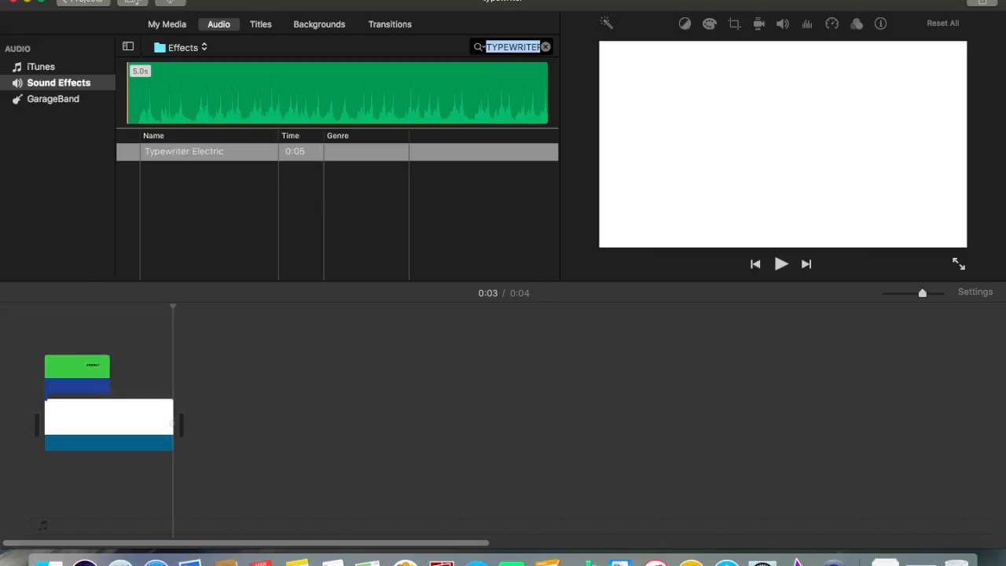
left_click(129, 153)
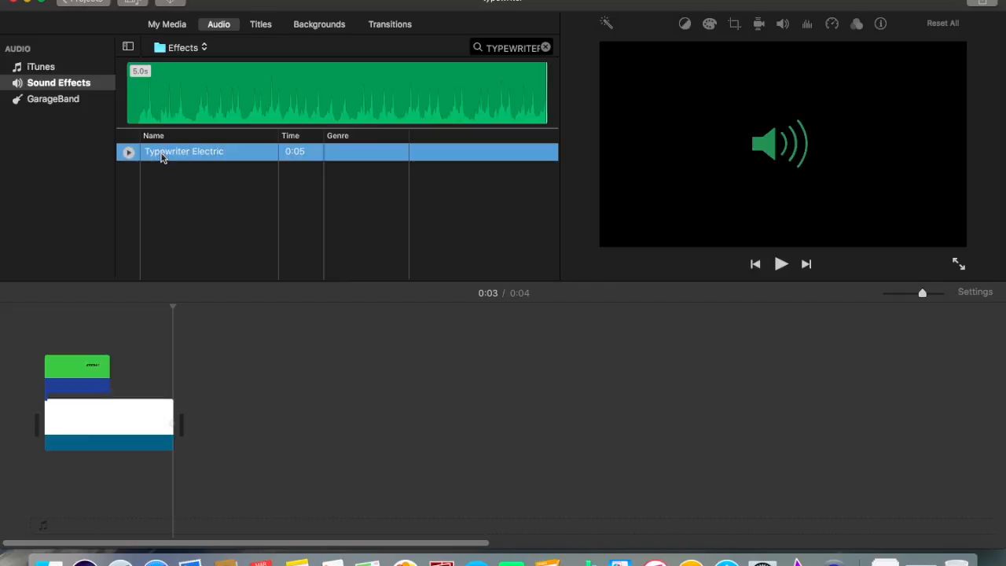
Add the Typewriter Electric sound effect beneath the white background clip, starting at the project's beginning, and play the result.
left_click_drag(161, 157, 47, 470)
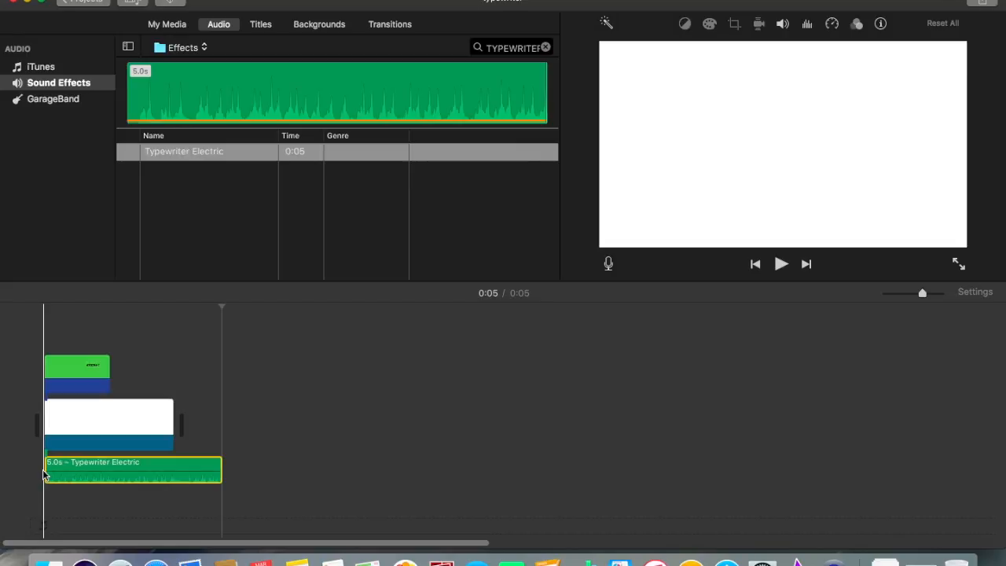
key("space")
left_click(45, 442)
Trim the end of the Typewriter Electric sound to 2.0 s to match the green title clip, and play the project from the start.
left_click(195, 470)
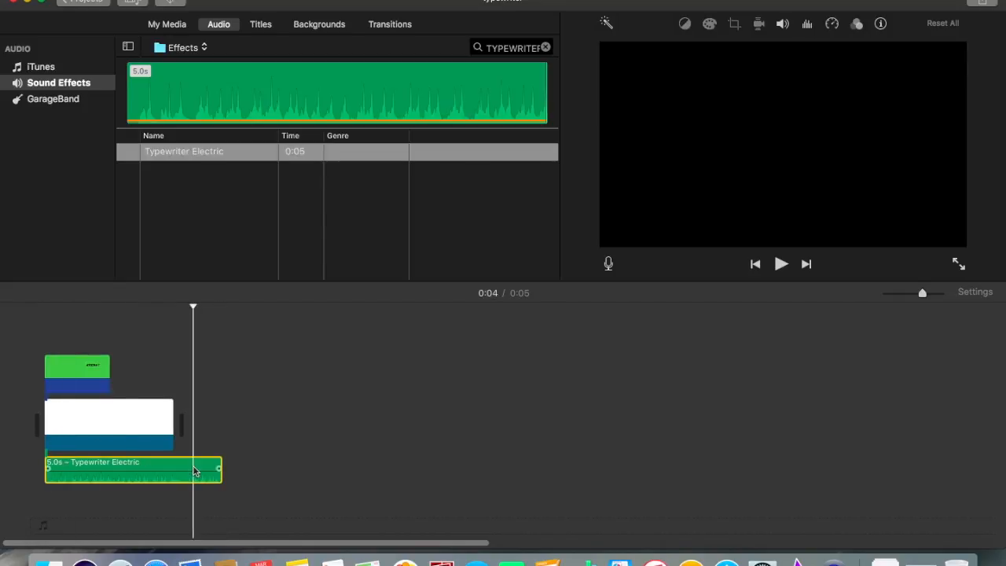
left_click_drag(221, 470, 111, 469)
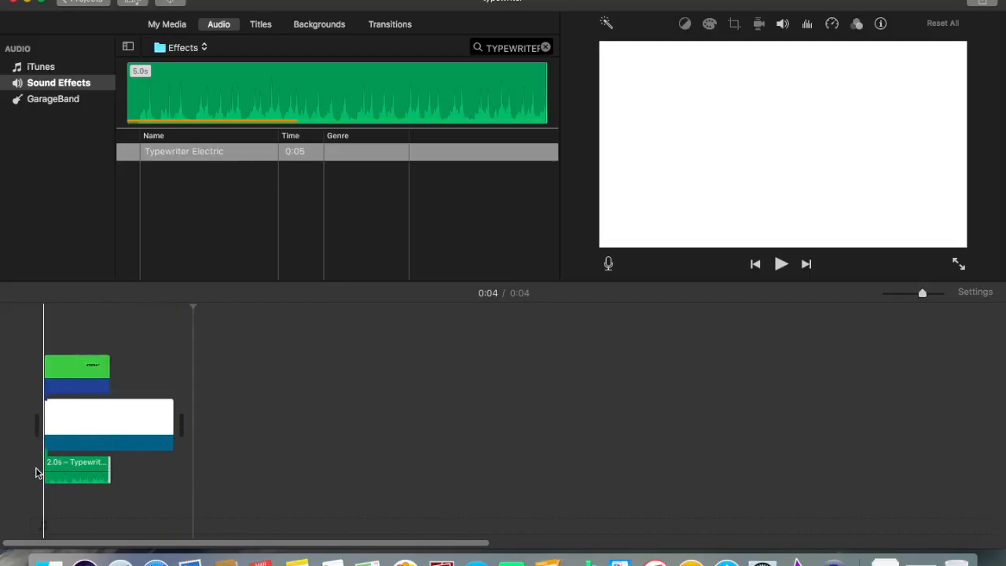
key("space")
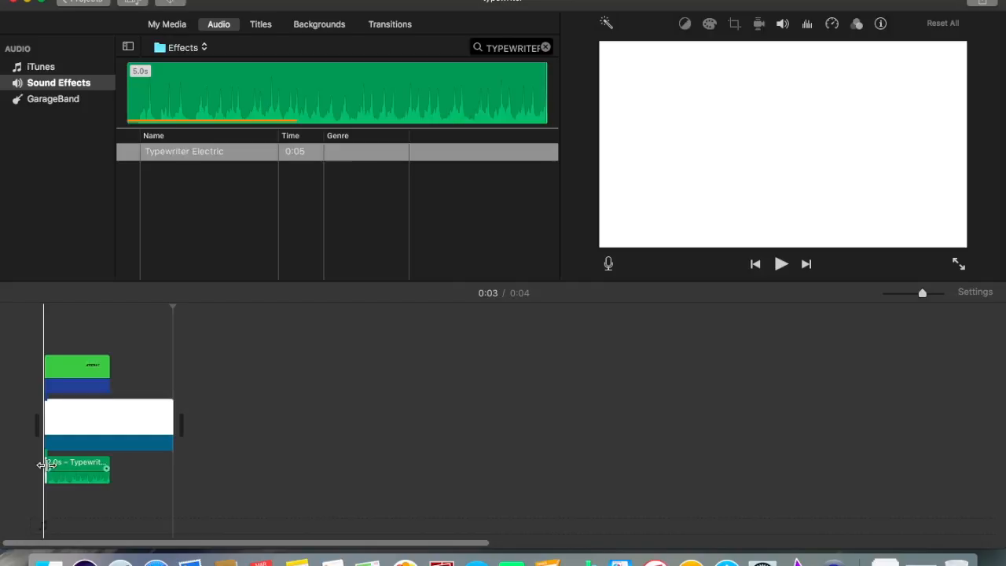
key("space")
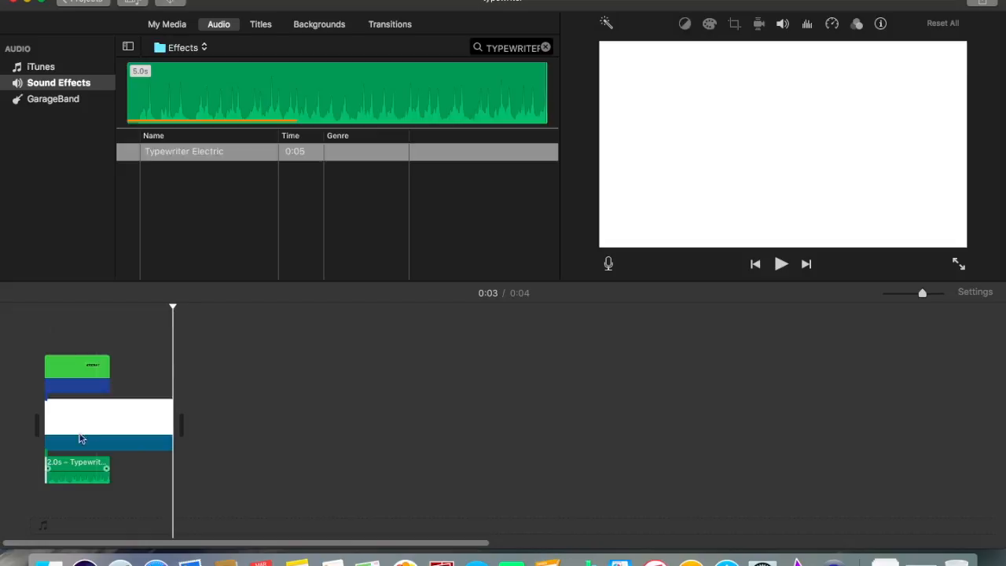
Return to the typewriter project's media clips and clear the timeline selection.
left_click(155, 29)
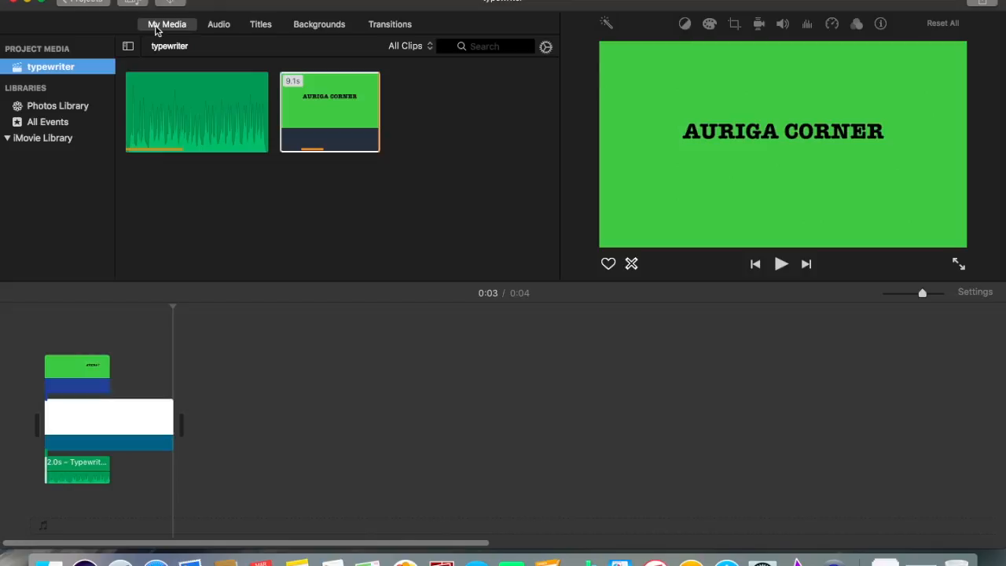
left_click(573, 411)
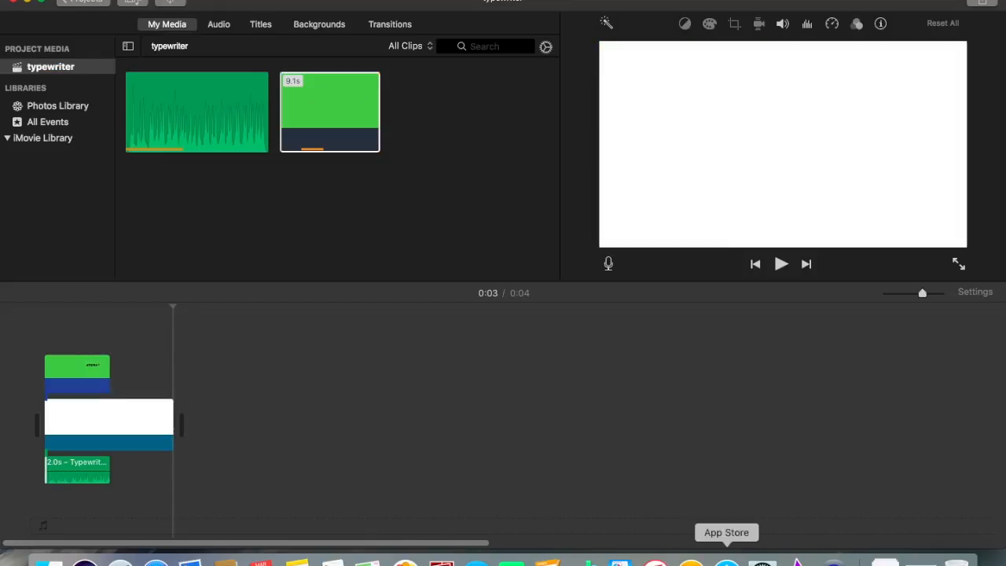